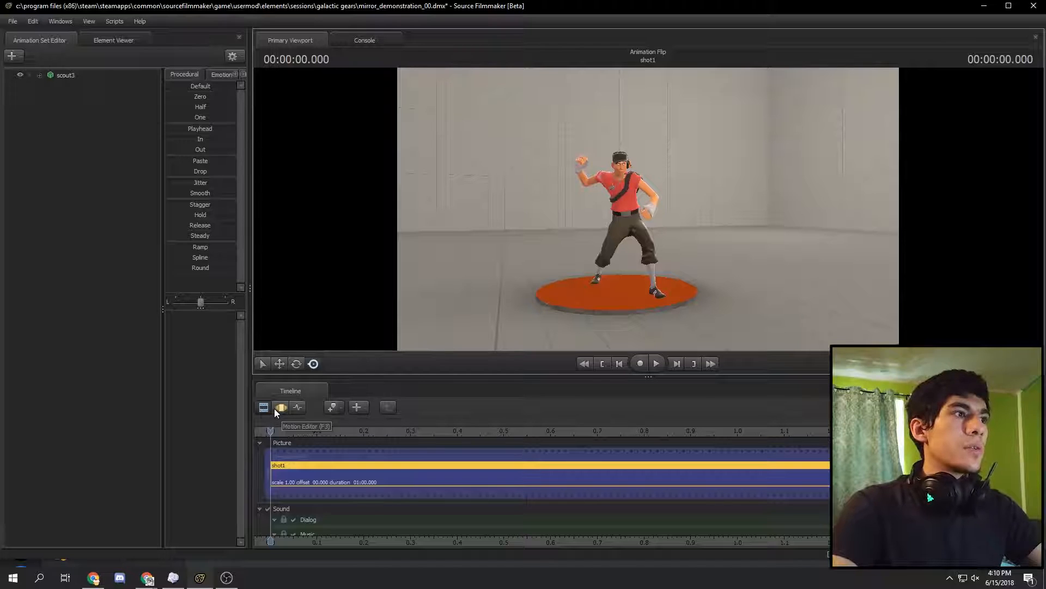
Step: Shift scout3's animation slightly later in the timeline so the shot starts on its default pose
click(274, 409)
click(76, 77)
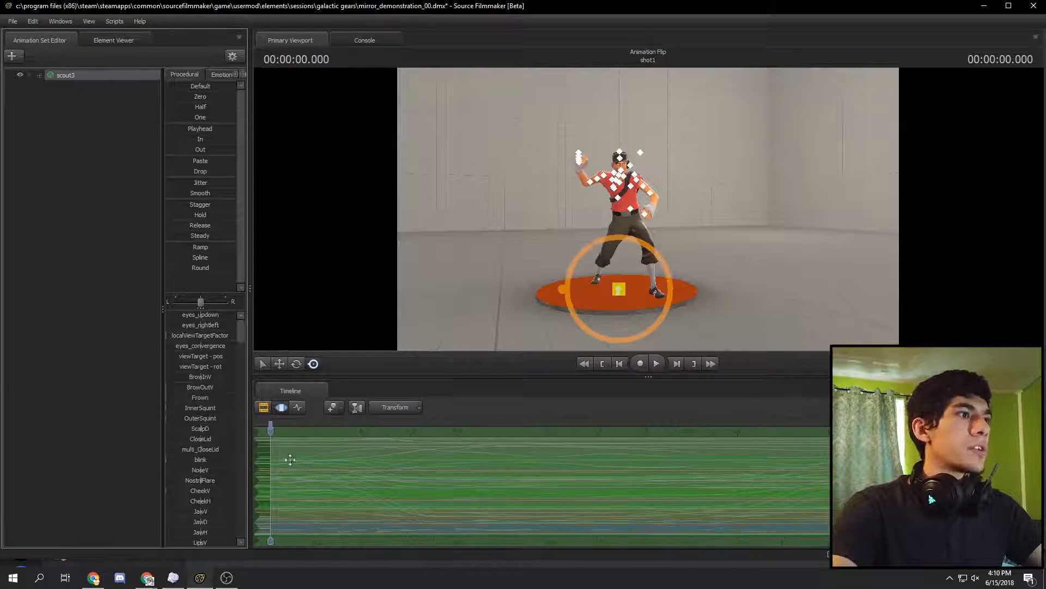
drag(338, 475, 367, 477)
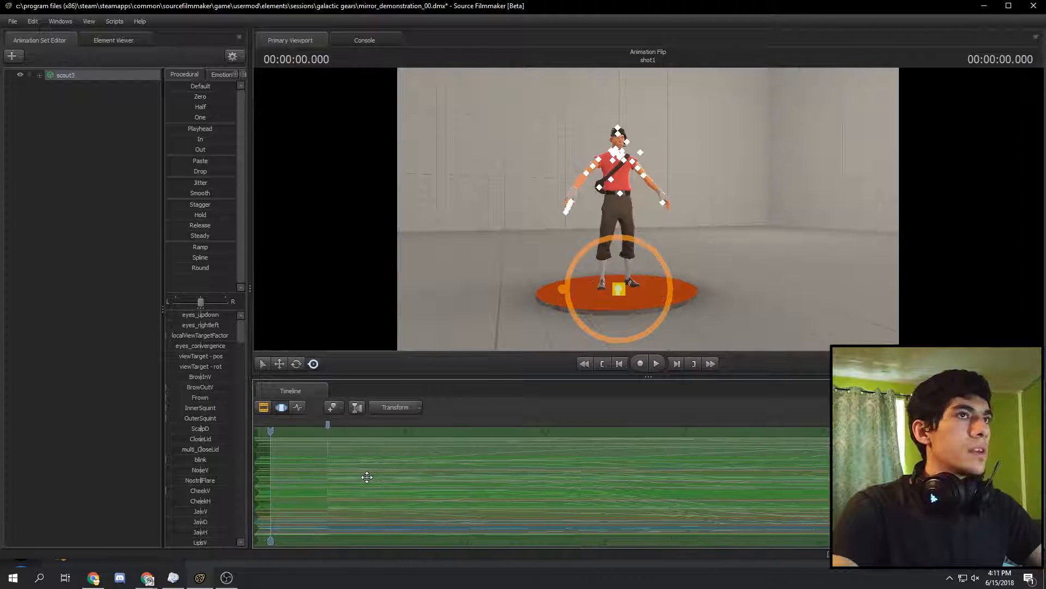
click(263, 407)
click(96, 277)
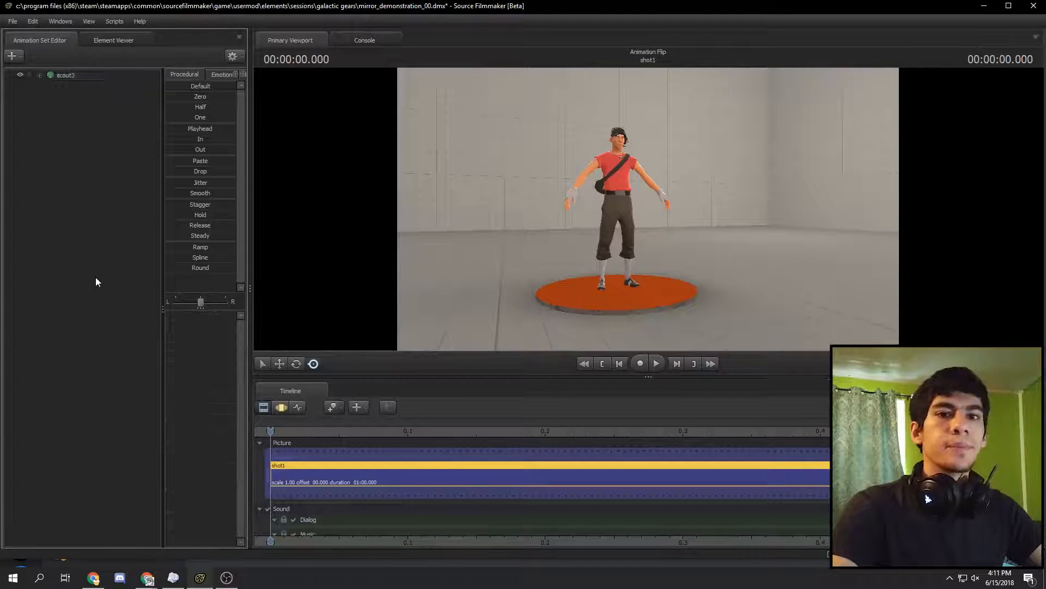
Step: Paste a duplicate of the scout3 animation set and set the copy's skin to 1
right_click(95, 222)
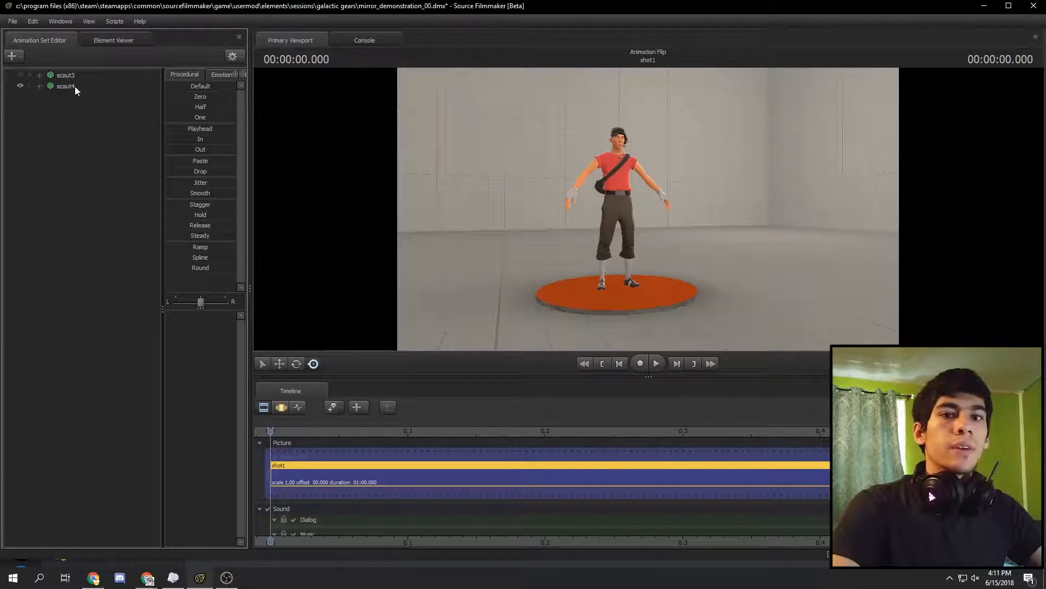
click(74, 86)
right_click(74, 87)
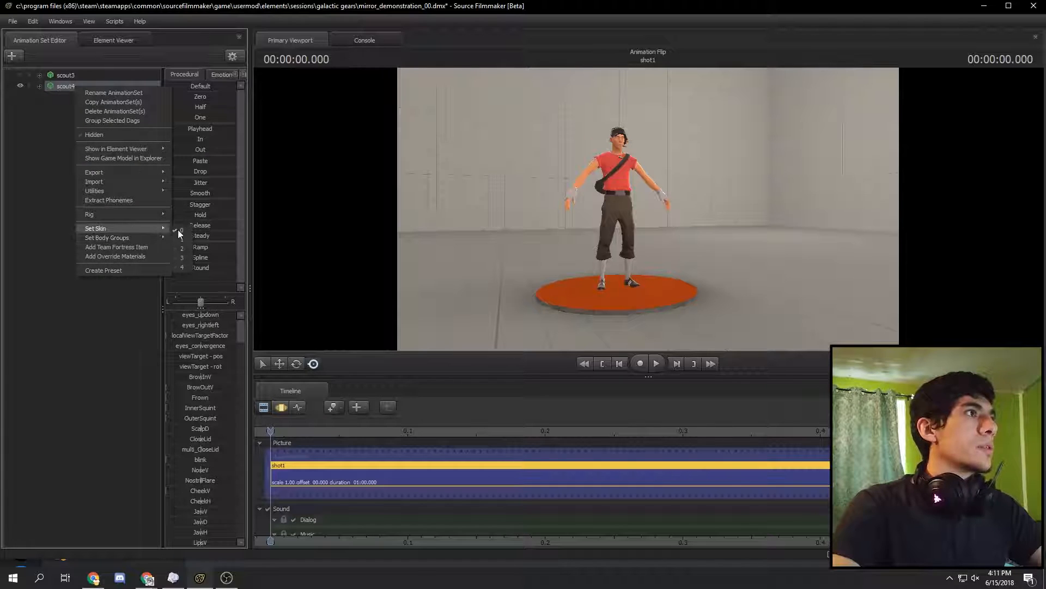
click(187, 239)
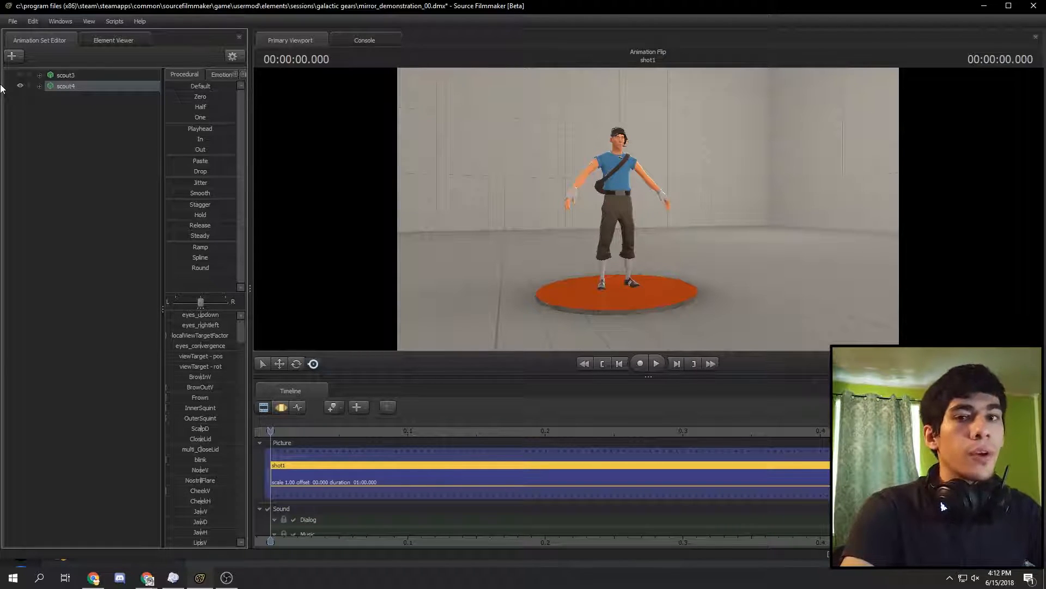
Step: Apply the Playhead preset to all of scout4's controls to freeze its default pose, and play the shot to check it
key(F4)
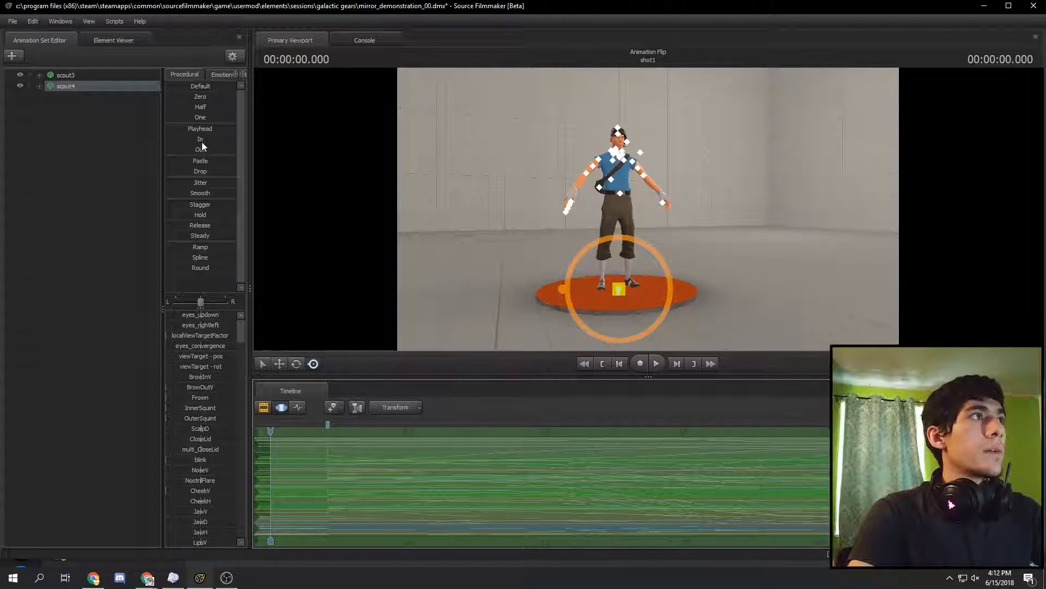
click(190, 130)
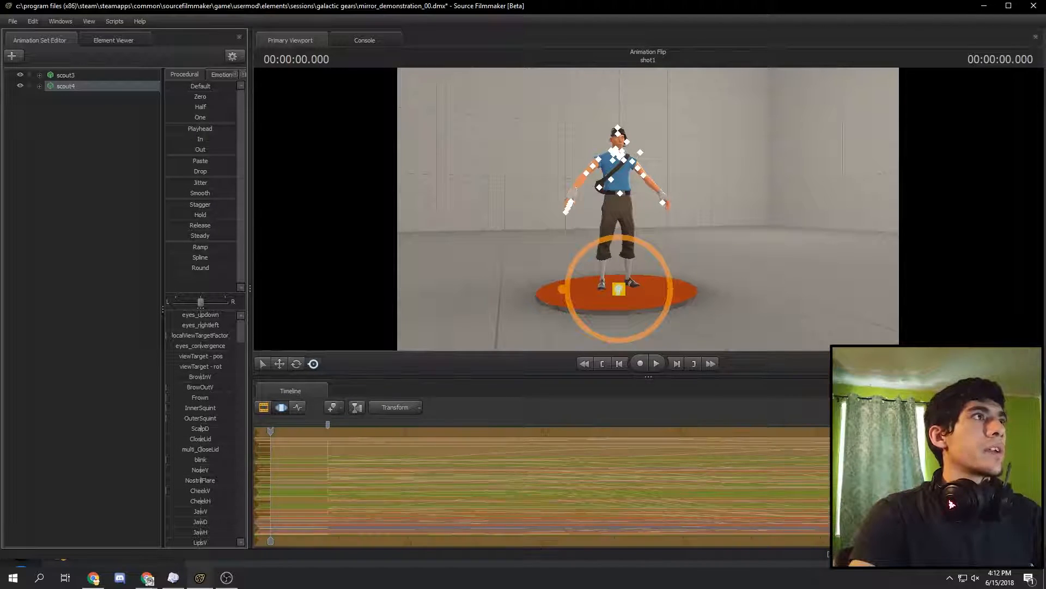
key(F2)
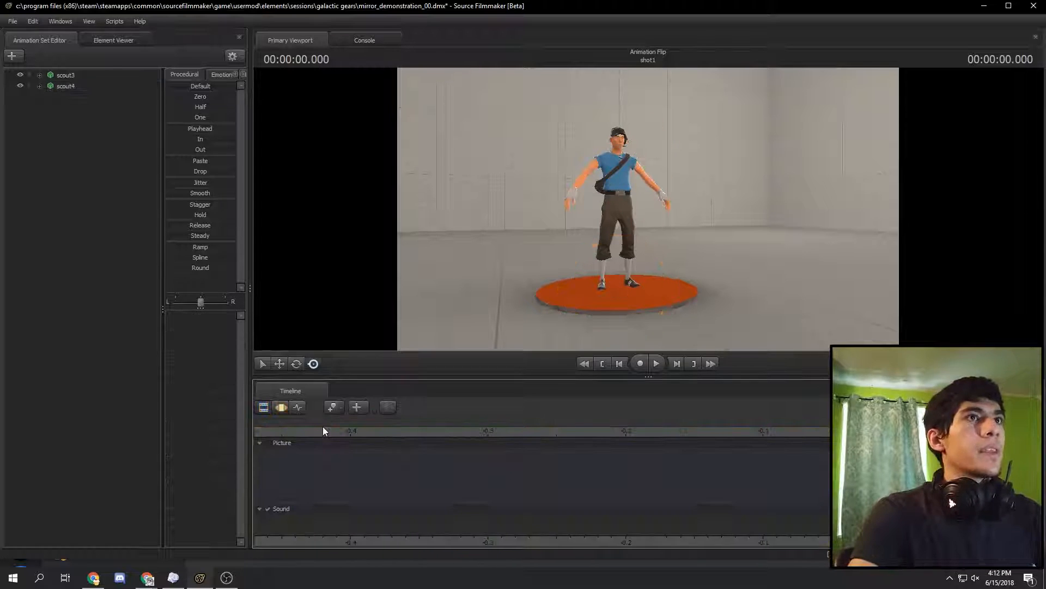
key(space)
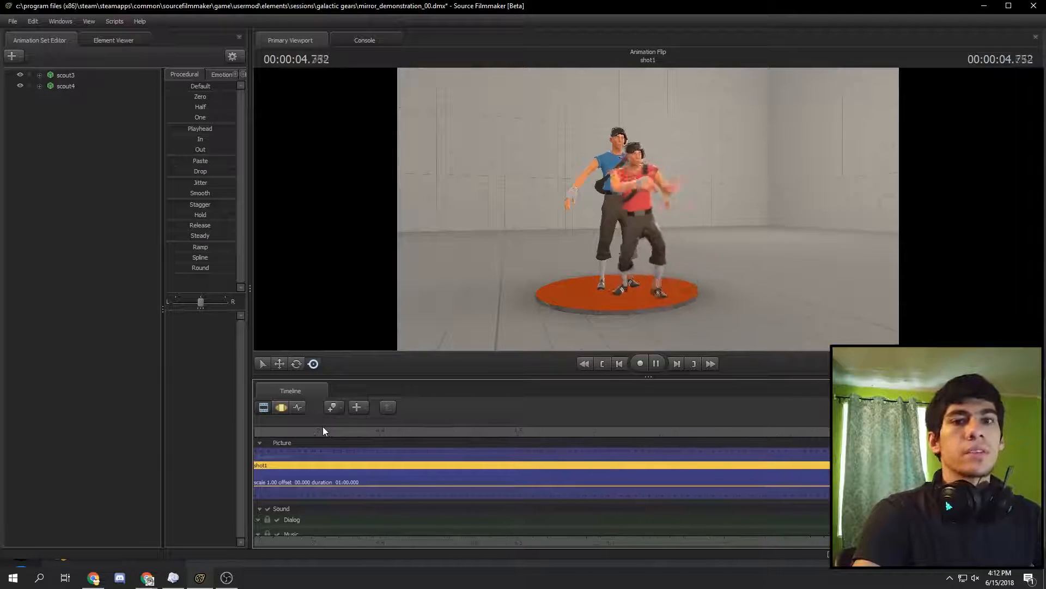
key(space)
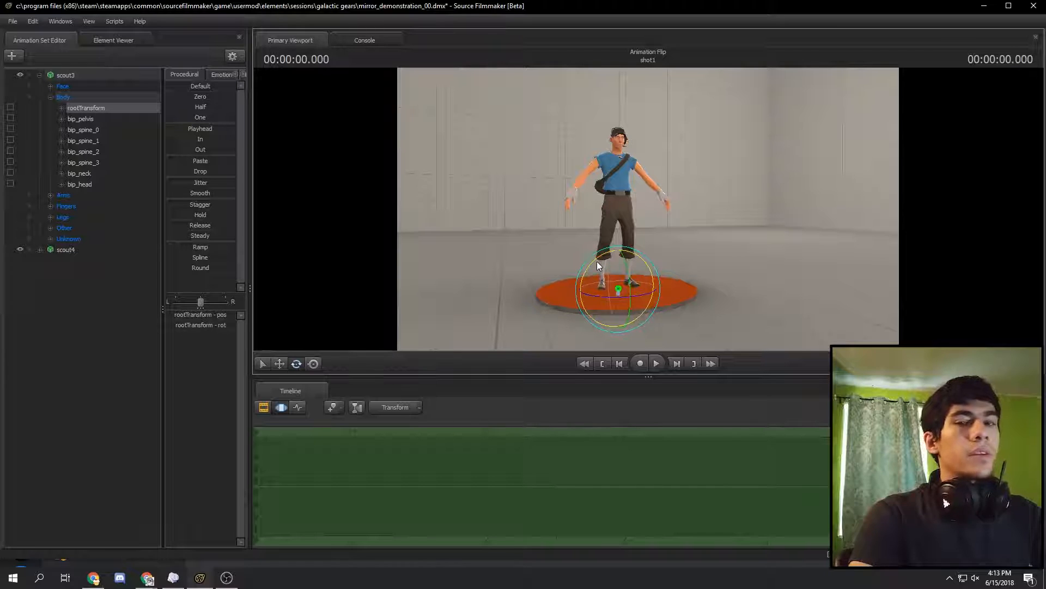
Step: Rotate scout3's rootTransform by 180 degrees so the model is upside down beneath the platform
drag(597, 260, 636, 300)
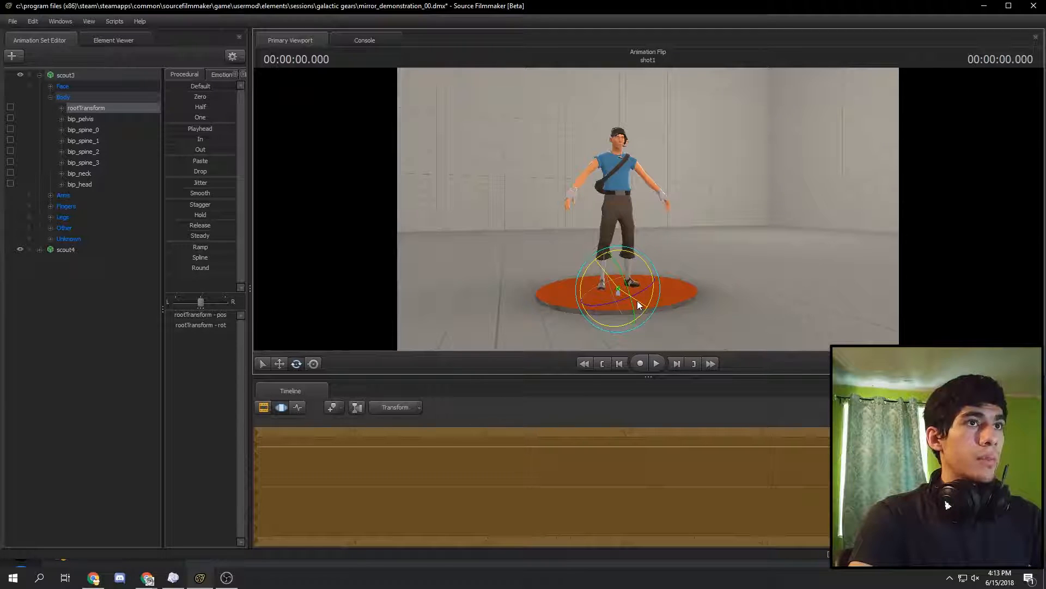
click(217, 327)
text(180)
key(Return)
mouse_move(778, 255)
mouse_down()
mouse_move(772, 224)
mouse_move(779, 238)
mouse_up()
key(s)
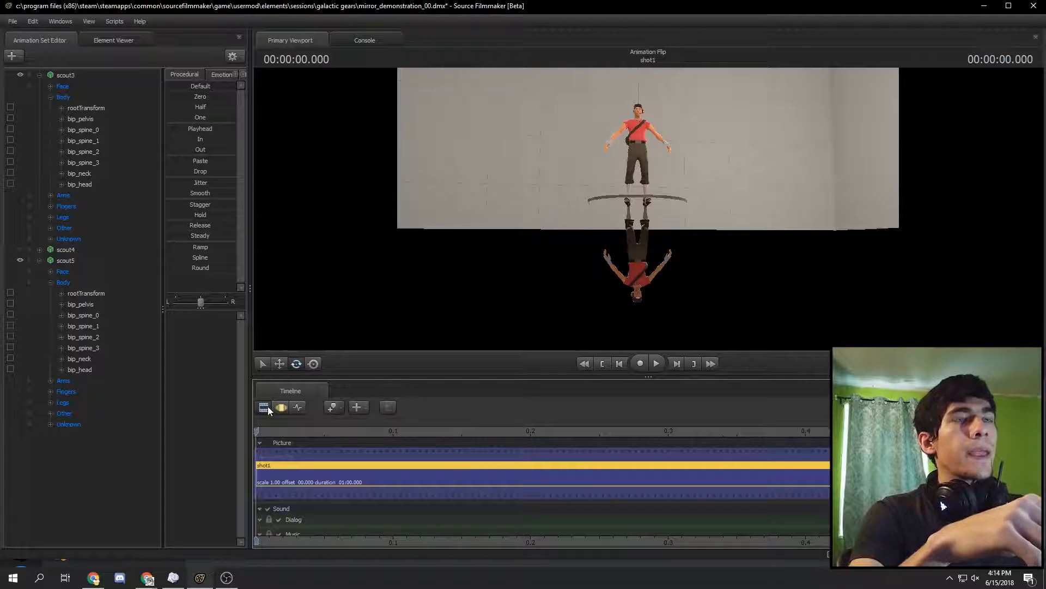
Step: Play the shot to compare the upright and upside-down Scouts, and return to the start of the timeline
key(space)
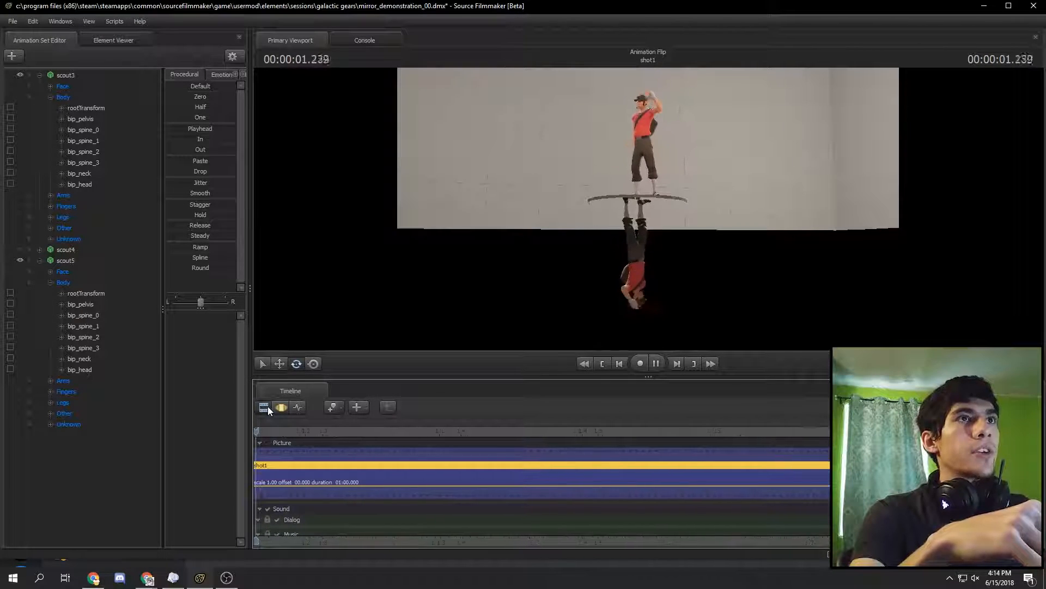
key(space)
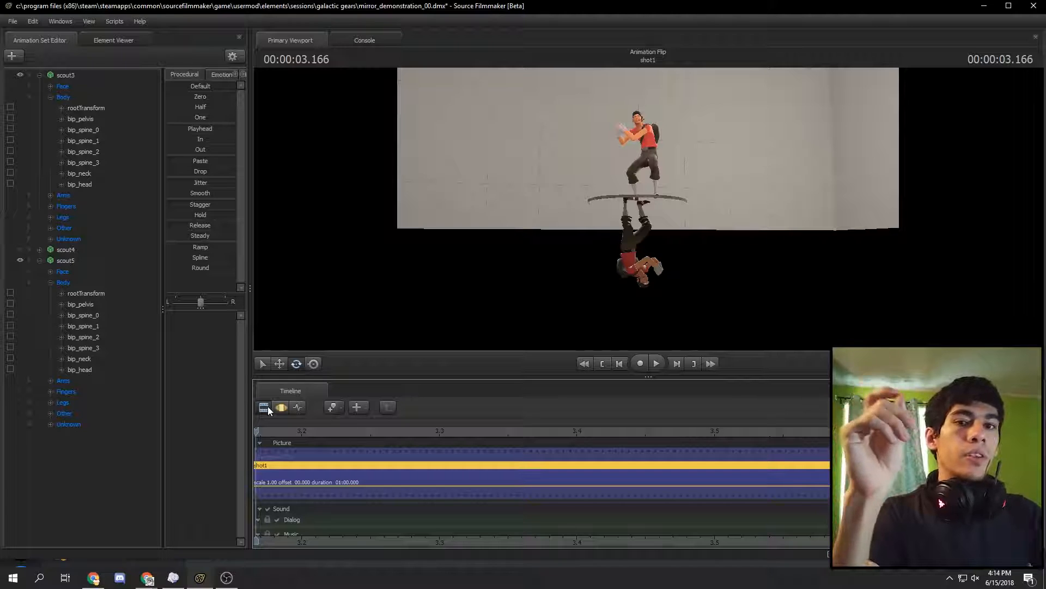
key(Home)
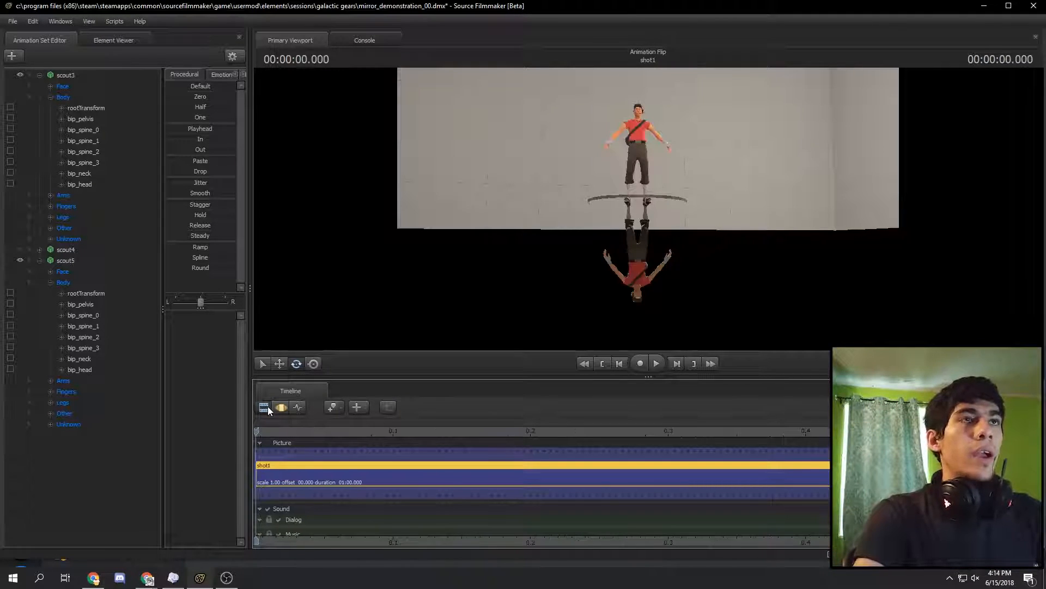
key(space)
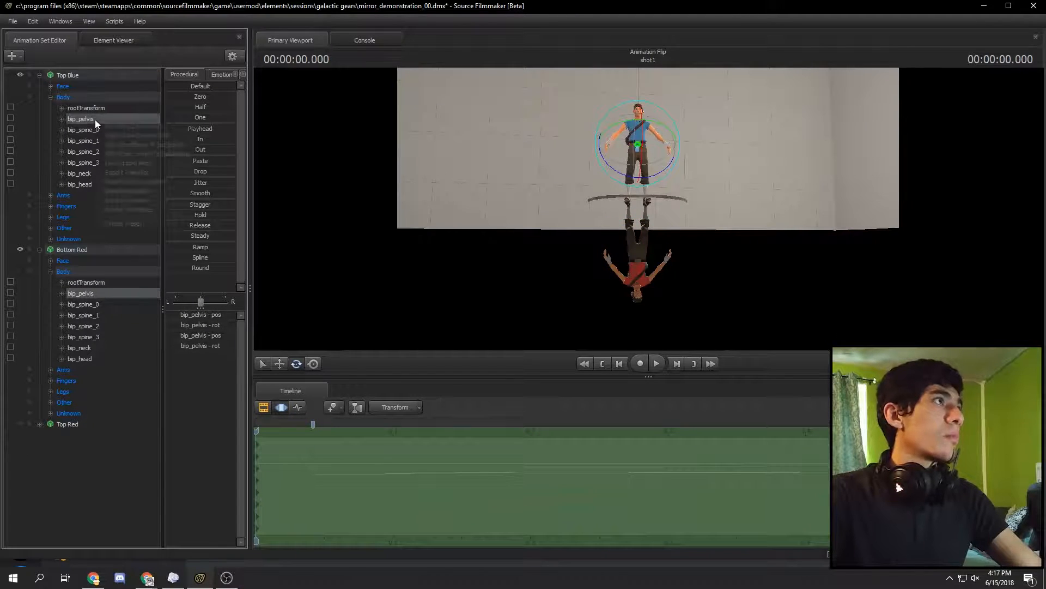
Step: Add a point constraint tying Top Blue's bip_pelvis to Bottom Red's bip_pelvis, and play the shot to check it
right_click(95, 119)
mouse_move(175, 163)
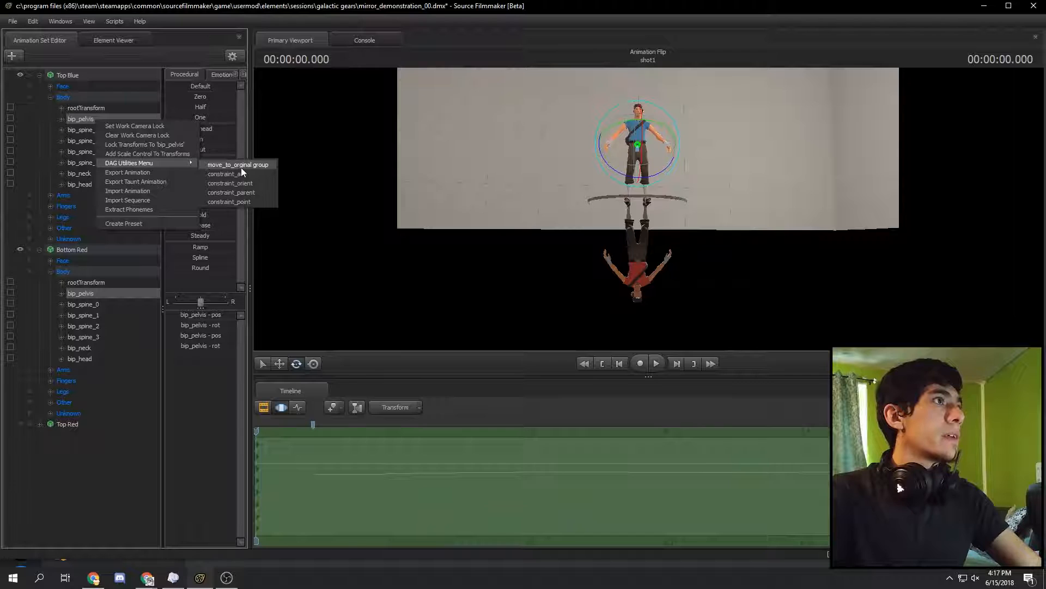
click(244, 201)
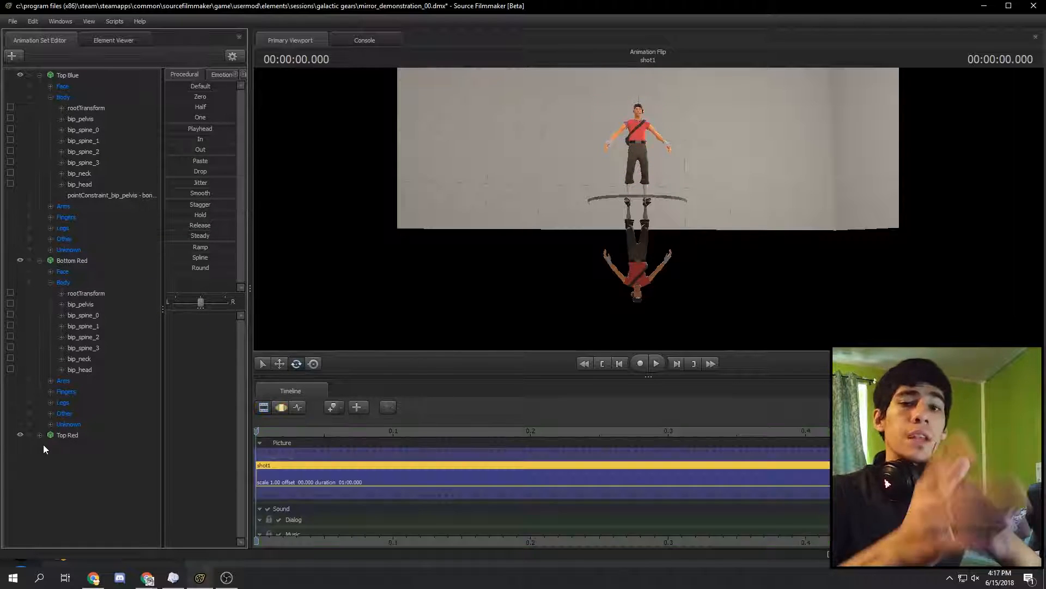
key(space)
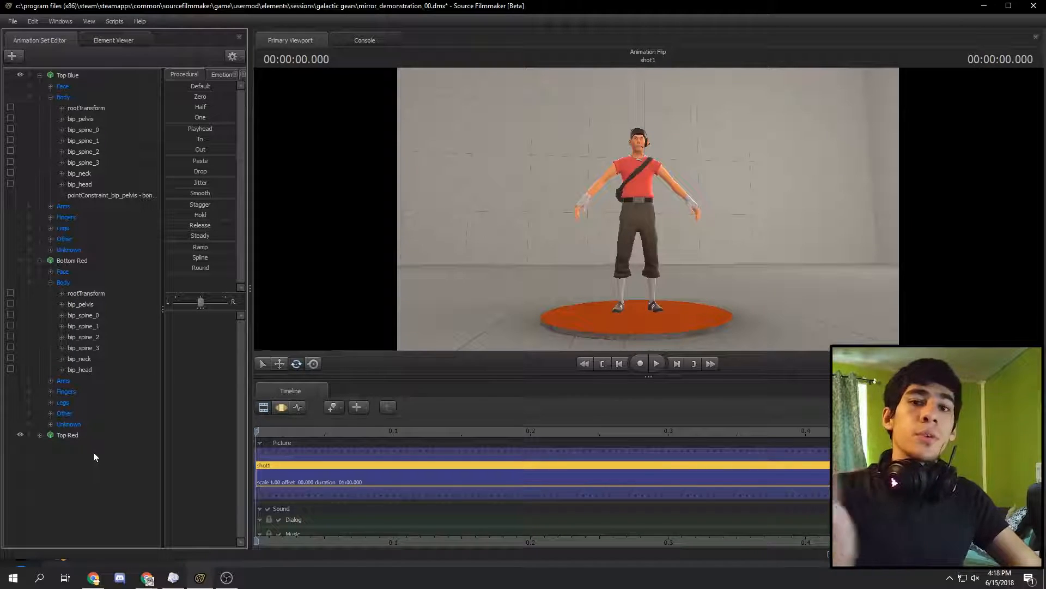
key(space)
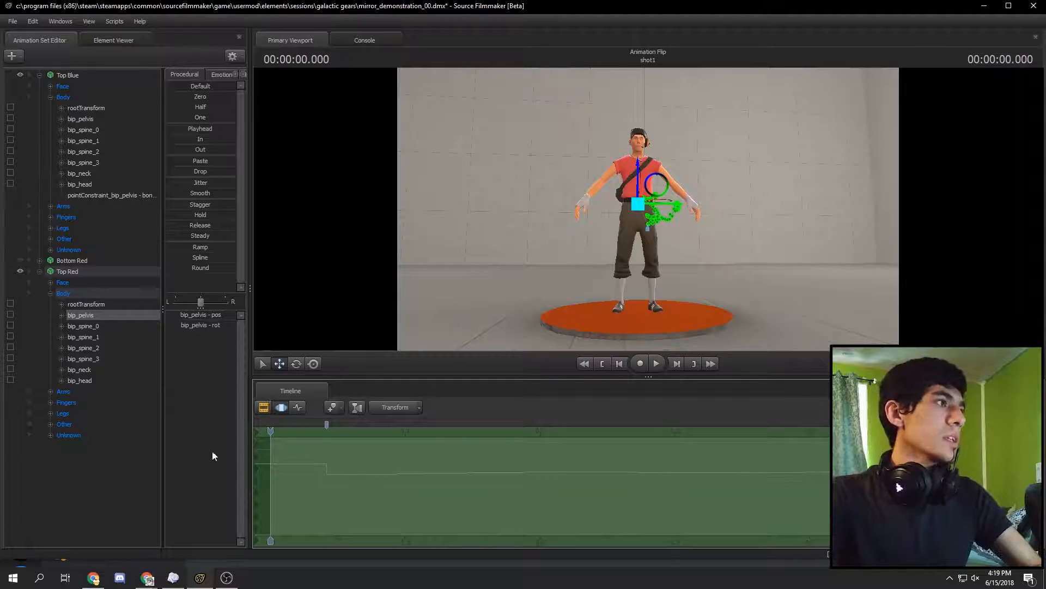
Step: Create an animation set for the new model axis_helper.mdl and expand its Body group
right_click(127, 459)
click(175, 483)
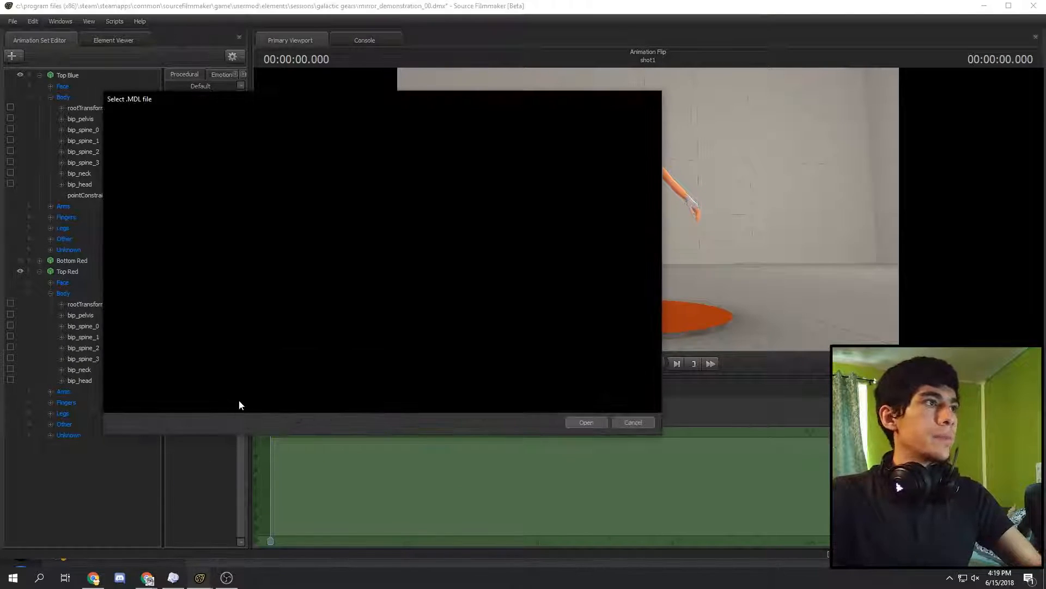
text(helper)
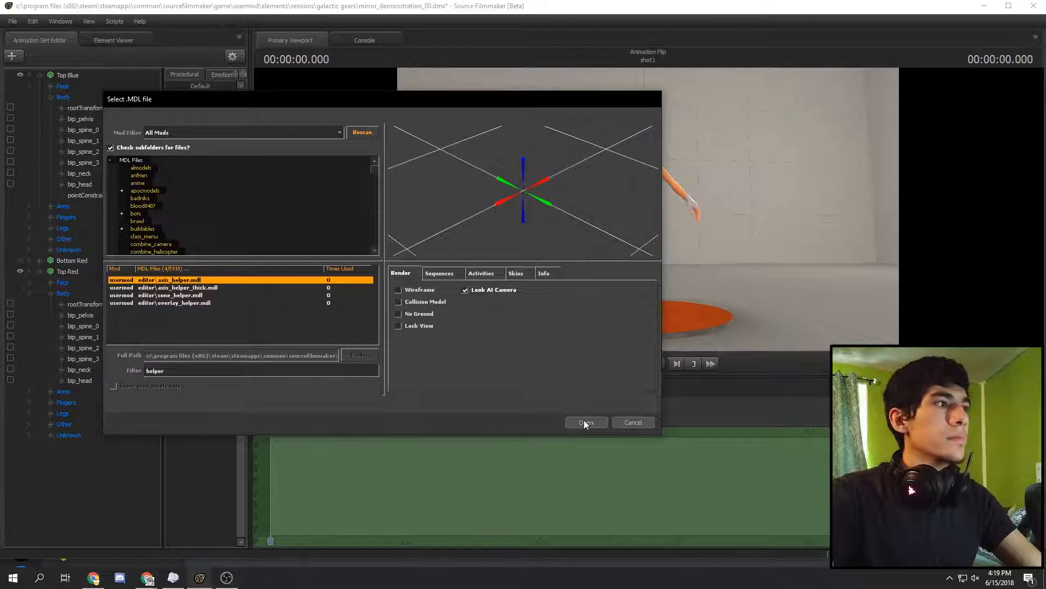
click(586, 422)
click(52, 457)
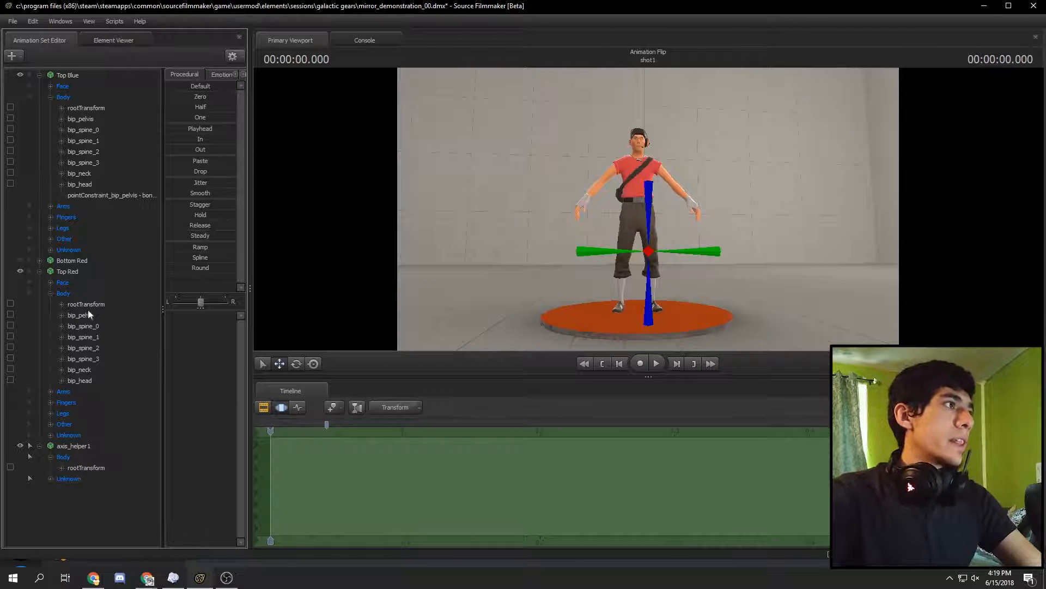
Step: Lock axis_helper1's rootTransform to Top Red's bip_pelvis and zero its transform so it sits on the pelvis
drag(86, 313, 97, 317)
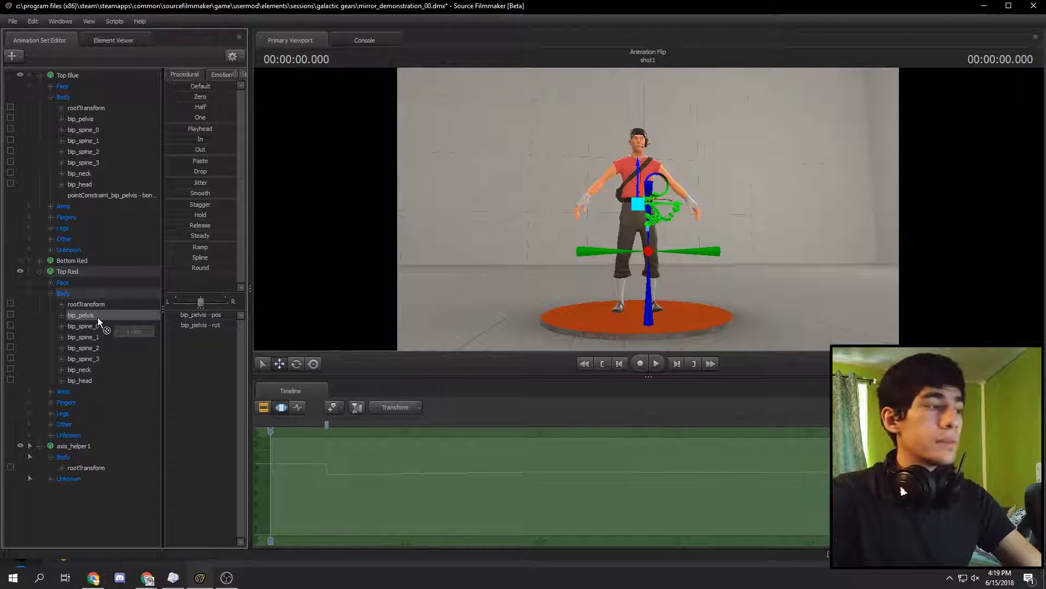
drag(97, 317, 103, 469)
click(100, 469)
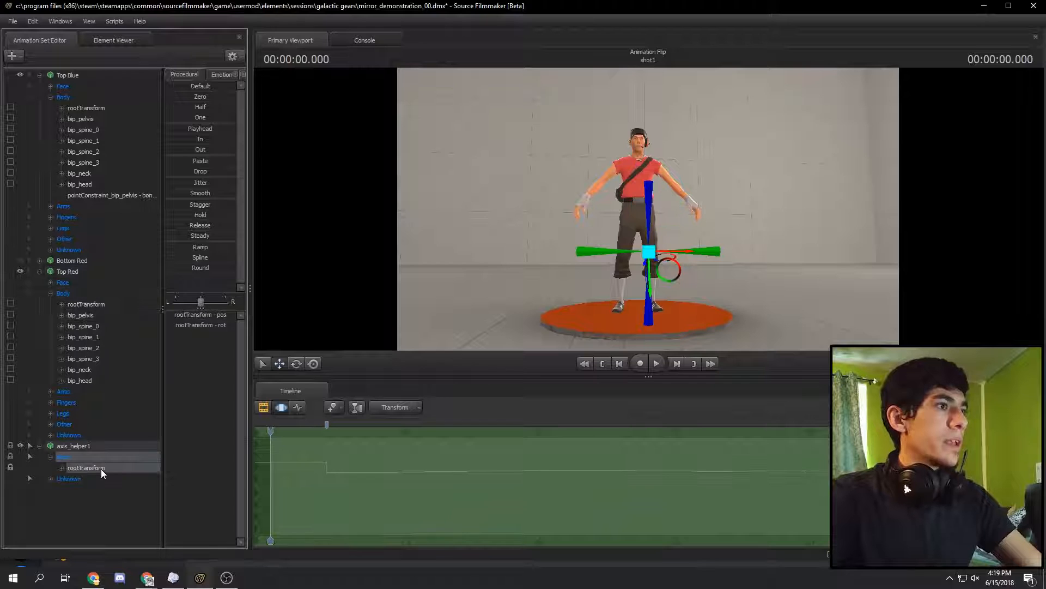
click(185, 96)
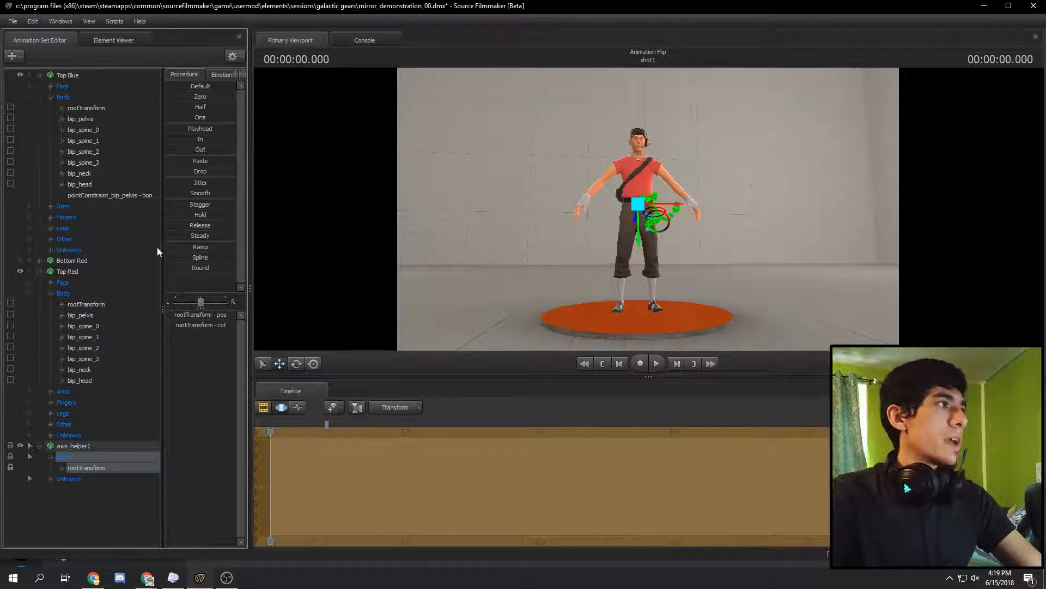
Step: Hide Top Red and play the shot to examine how the pelvis-locked helper moves relative to Top Blue
click(21, 271)
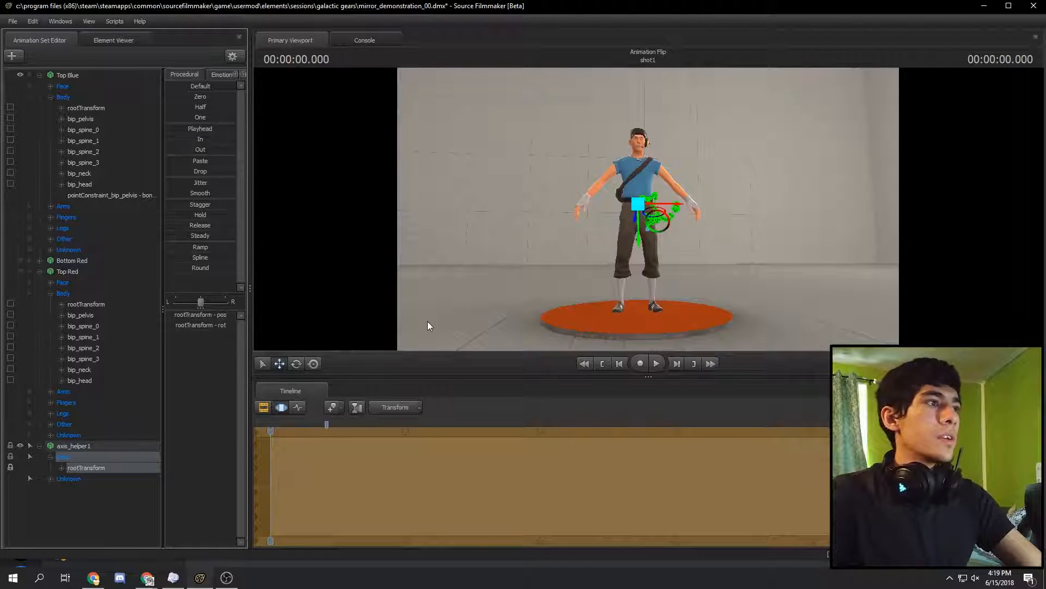
click(263, 407)
key(space)
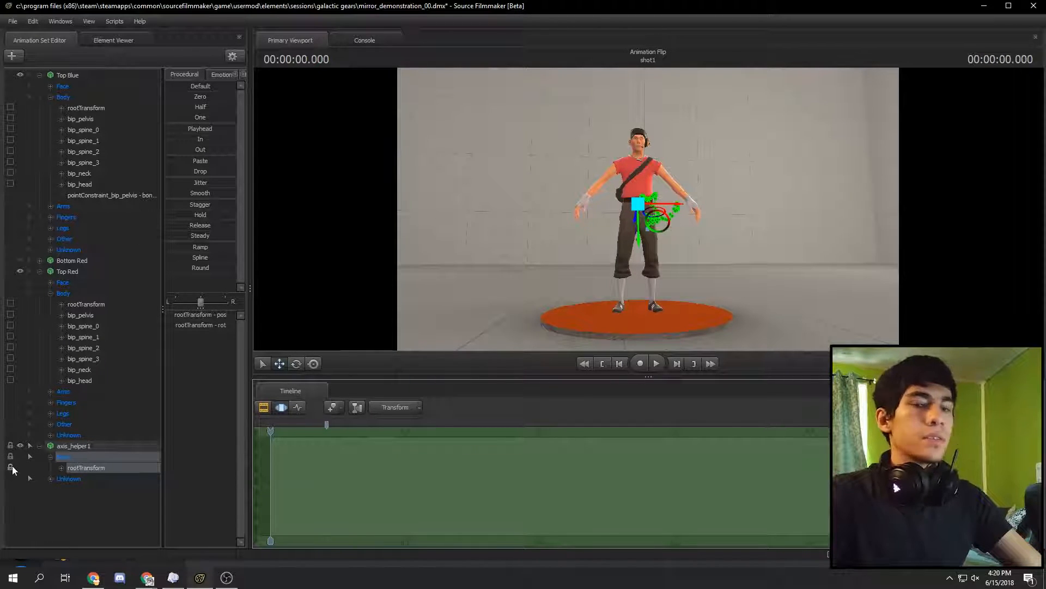
Step: Unlock axis_helper1's rootTransform from the pelvis and zero only its rotation
click(10, 467)
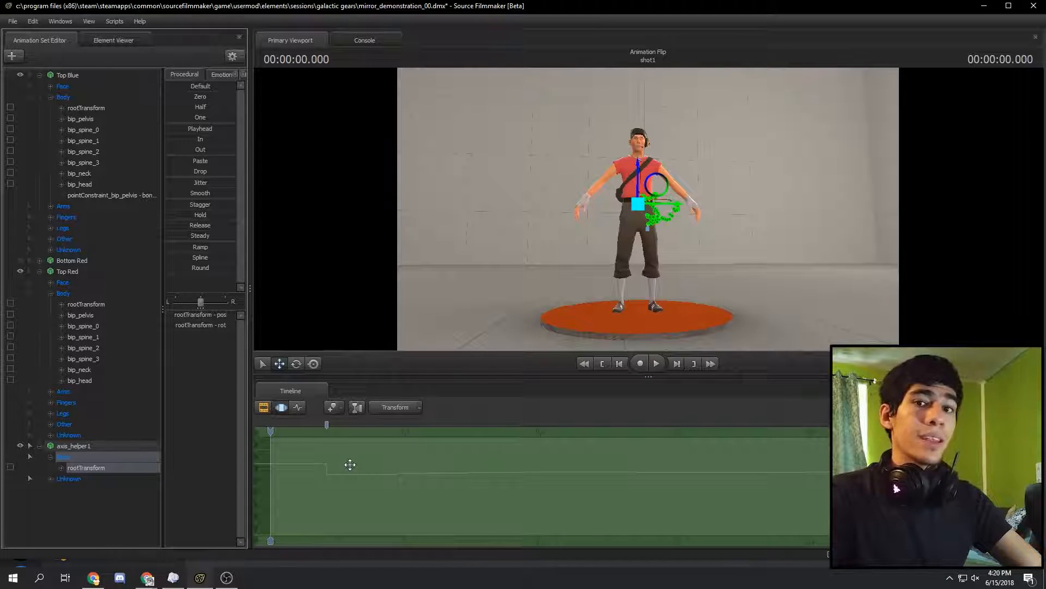
click(61, 467)
click(96, 489)
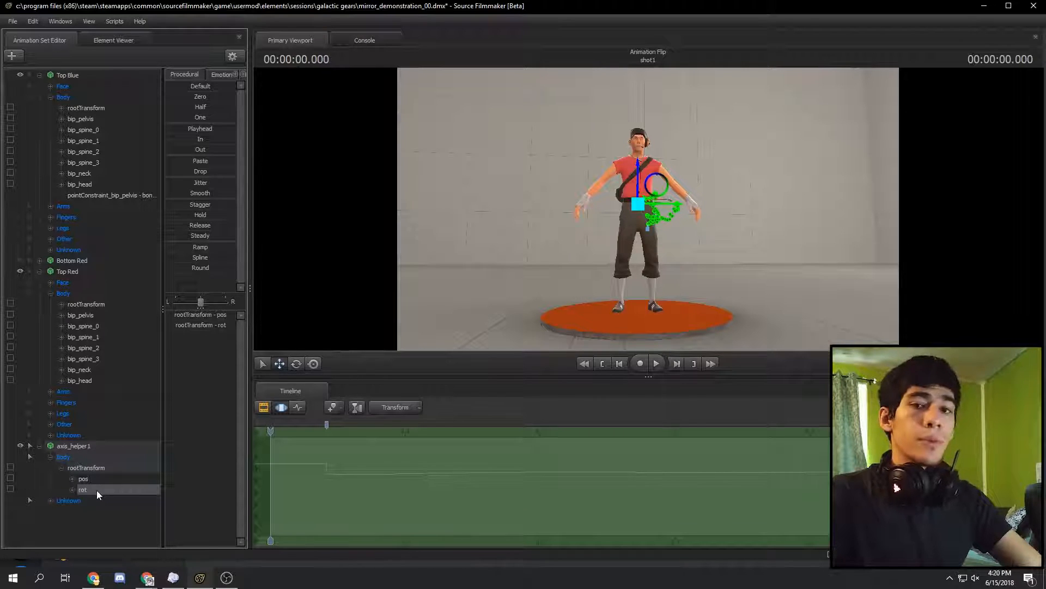
click(200, 97)
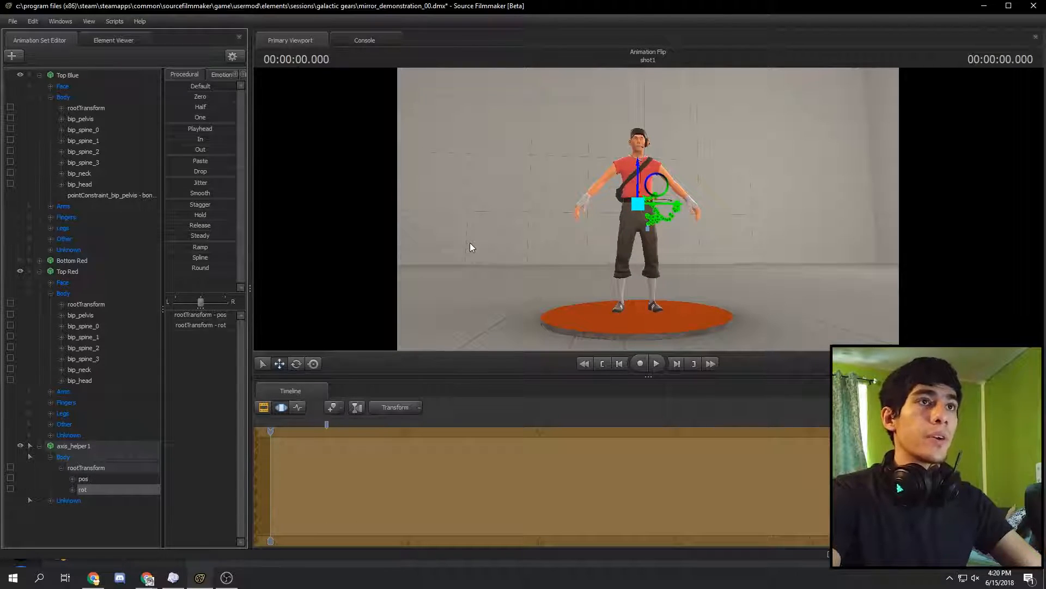
Step: Duplicate the axis_helper1 animation set by copying and pasting it as a second helper
right_click(83, 445)
click(126, 309)
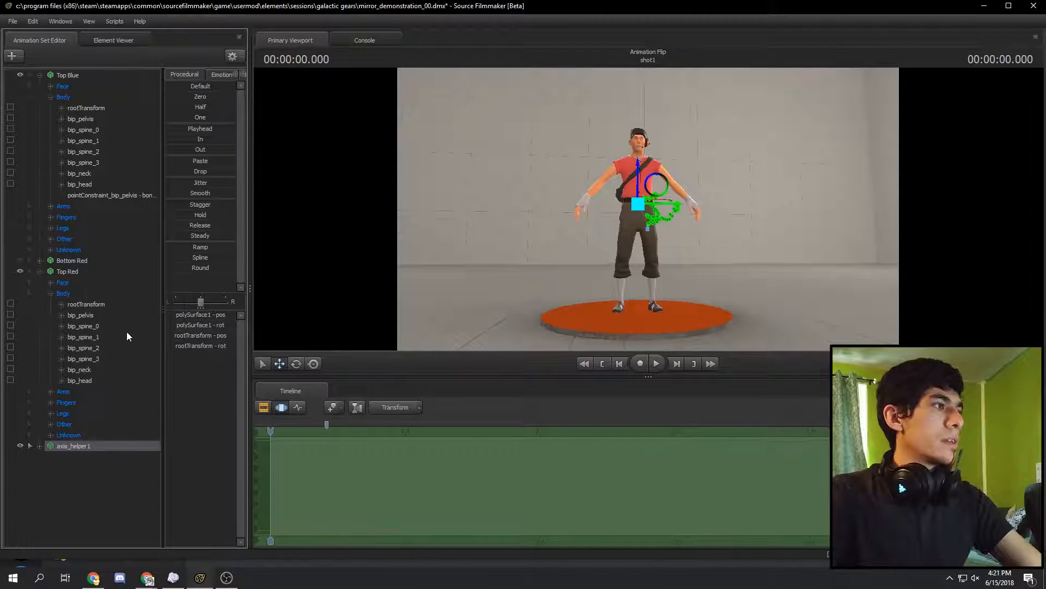
right_click(106, 488)
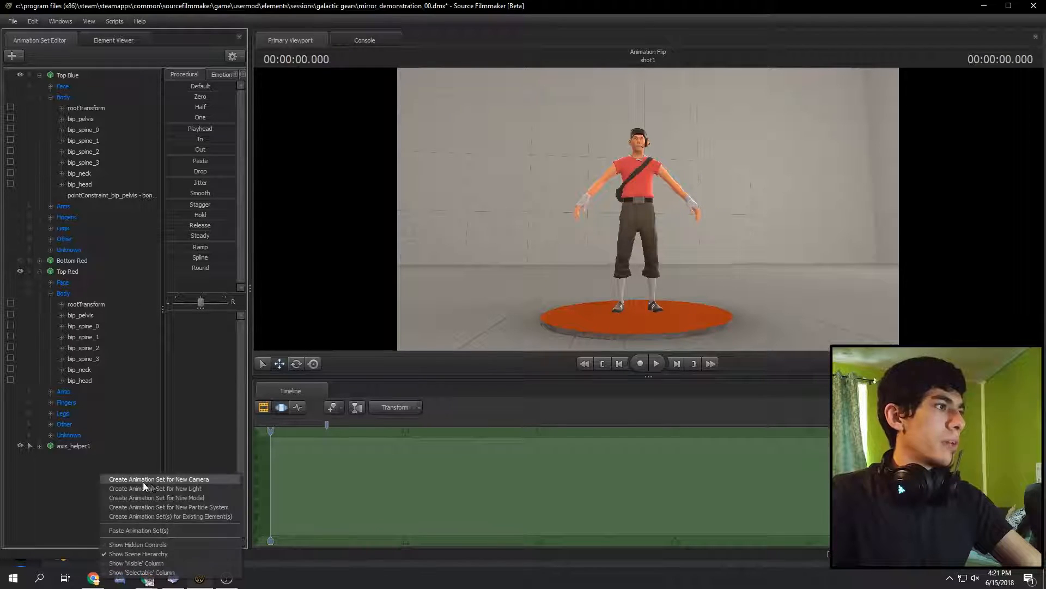
click(146, 530)
Step: Rename the axis_helper1 animation set to "Orginal Path"
click(77, 445)
right_click(76, 445)
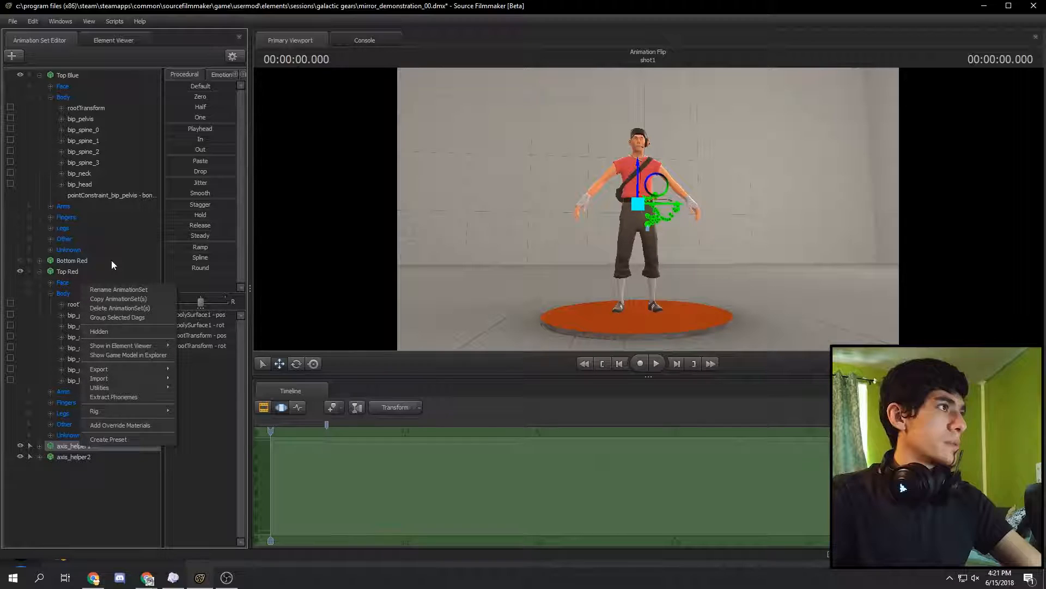
click(126, 290)
text(Org)
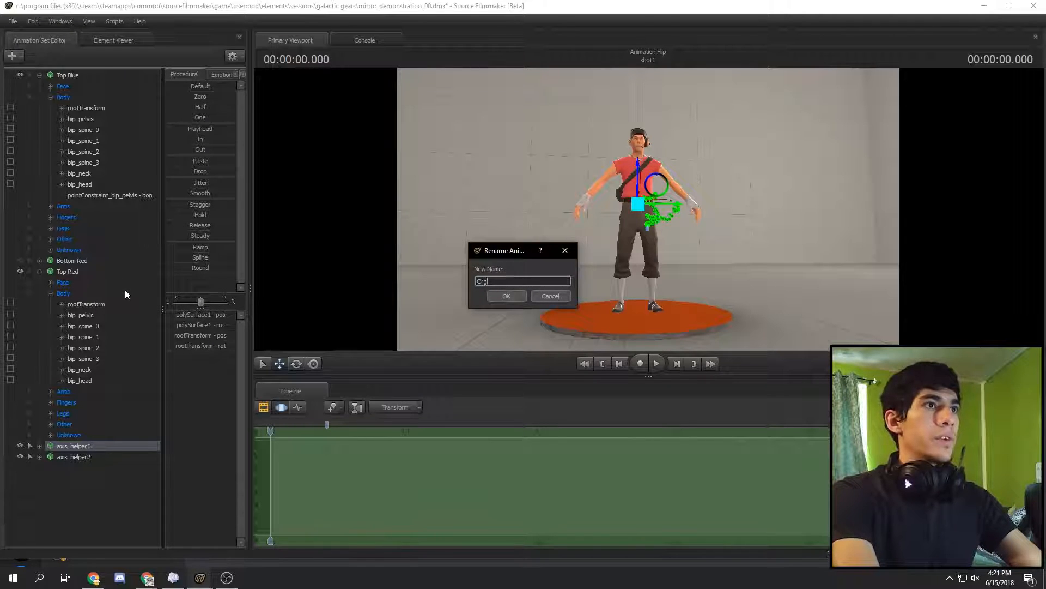
text(inal Path)
key(Return)
Step: Rename the axis_helper2 animation set to "Mirrored Path"
click(76, 456)
right_click(76, 456)
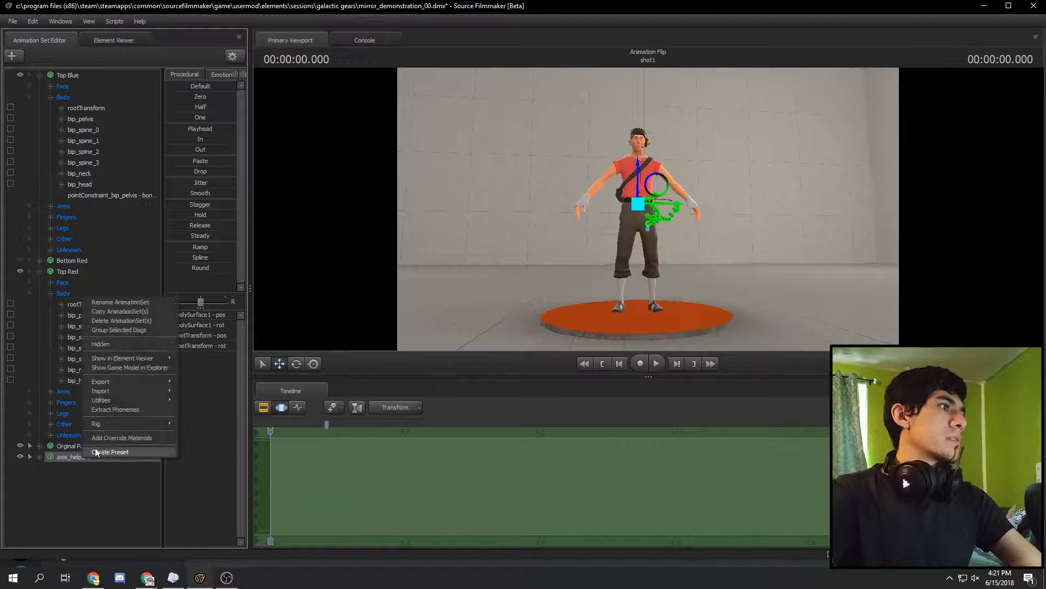
click(132, 301)
text(Mi)
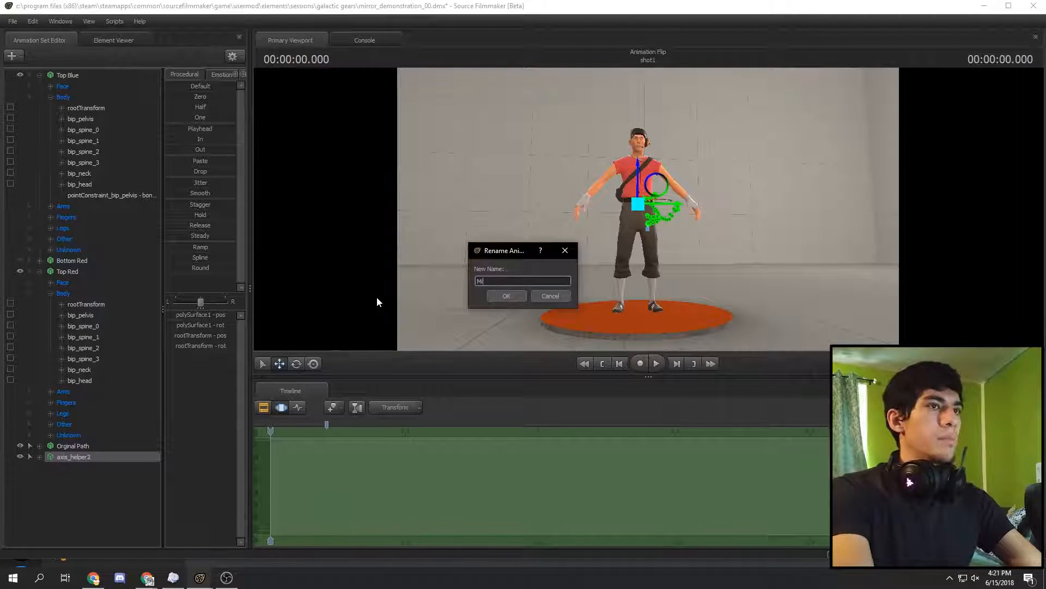
text(rrored Path)
key(Return)
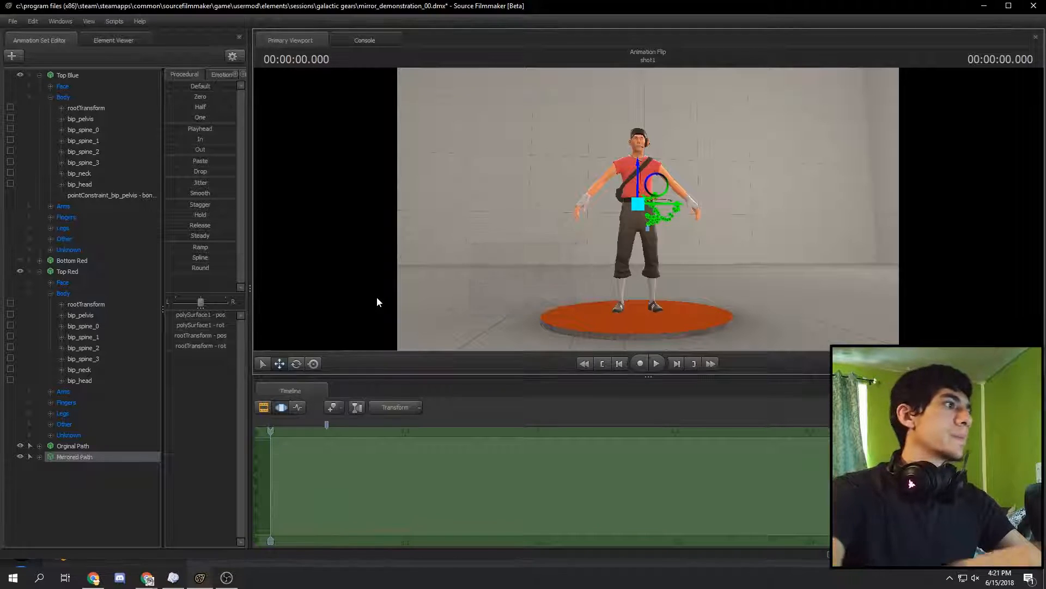
Step: Lock Mirrored Path's rootTransform to Top Blue's bip_pelvis and zero its transform so it sits on the pelvis
click(39, 457)
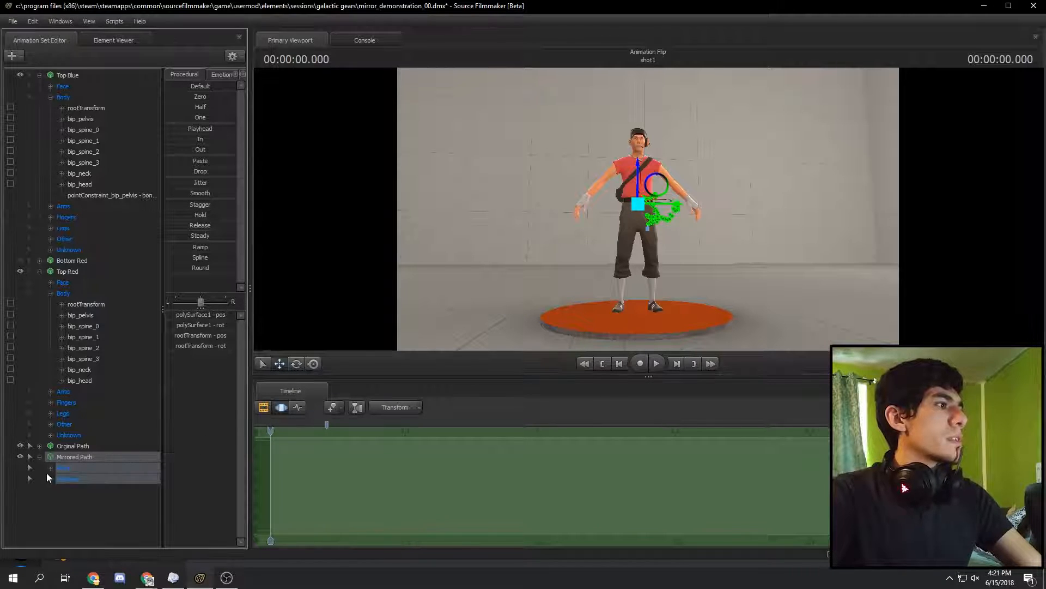
click(106, 503)
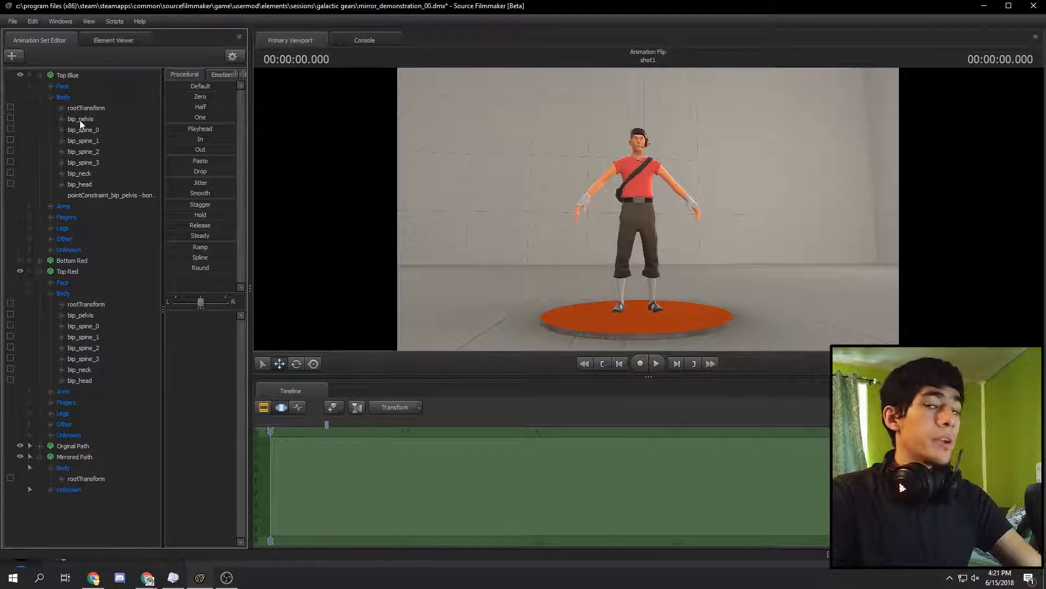
drag(85, 119, 116, 480)
click(97, 480)
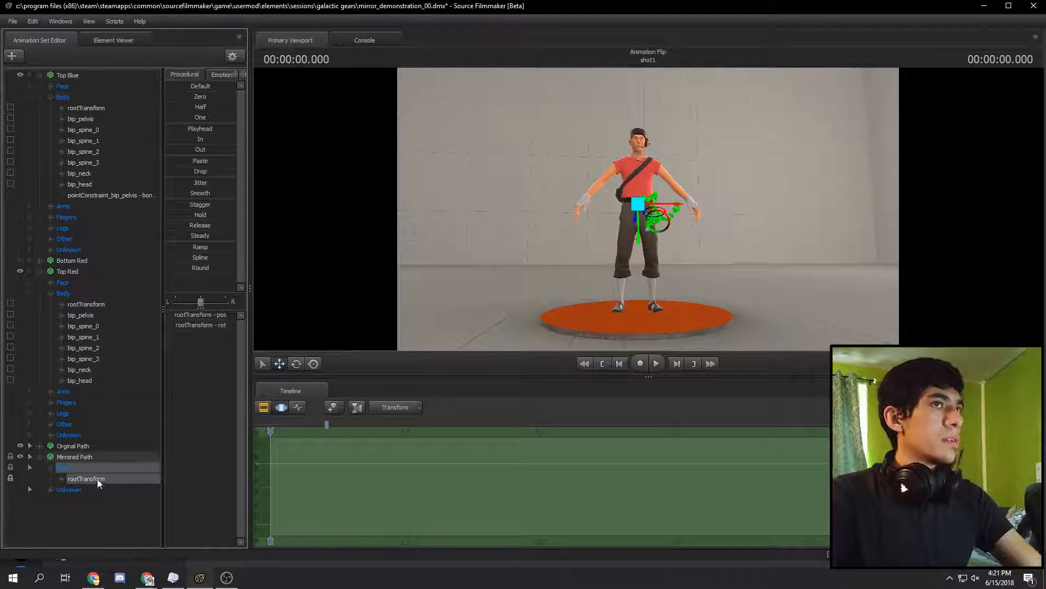
click(200, 96)
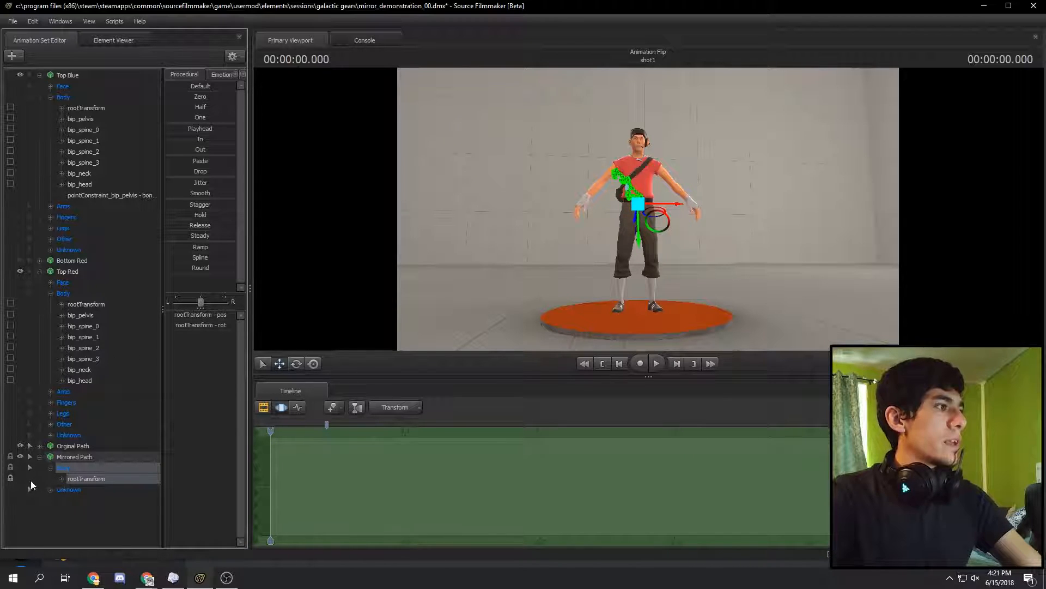
Step: Unlock Mirrored Path's rootTransform from the pelvis and zero only its rotation
click(10, 479)
click(62, 478)
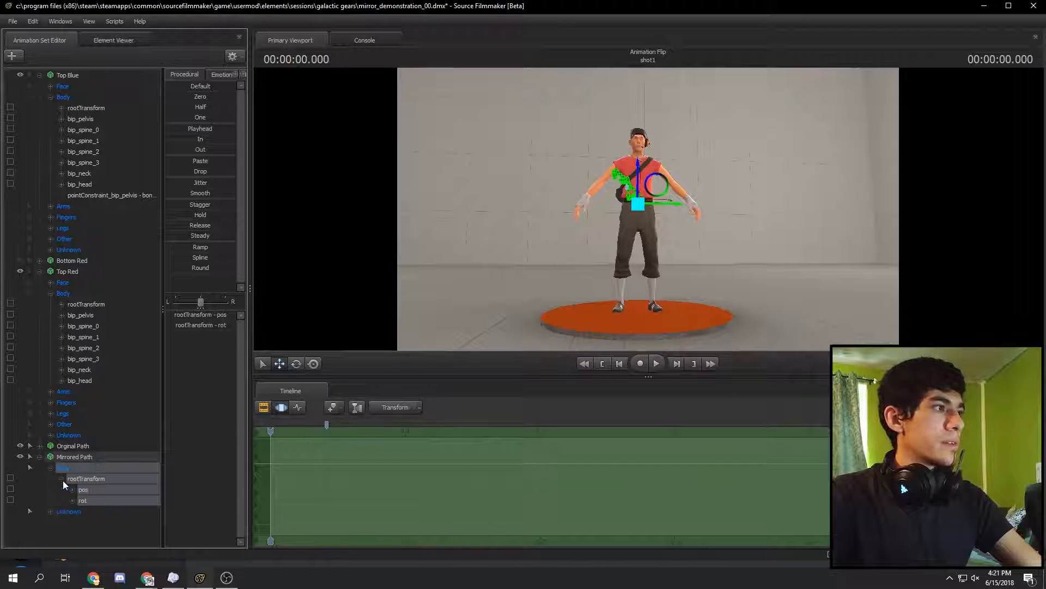
click(109, 501)
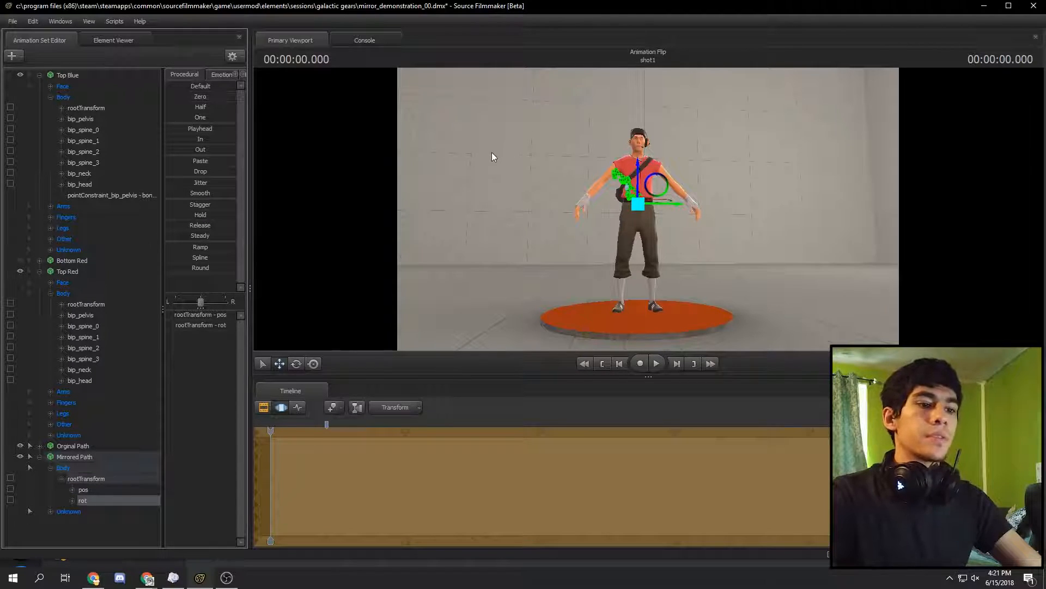
key(Return)
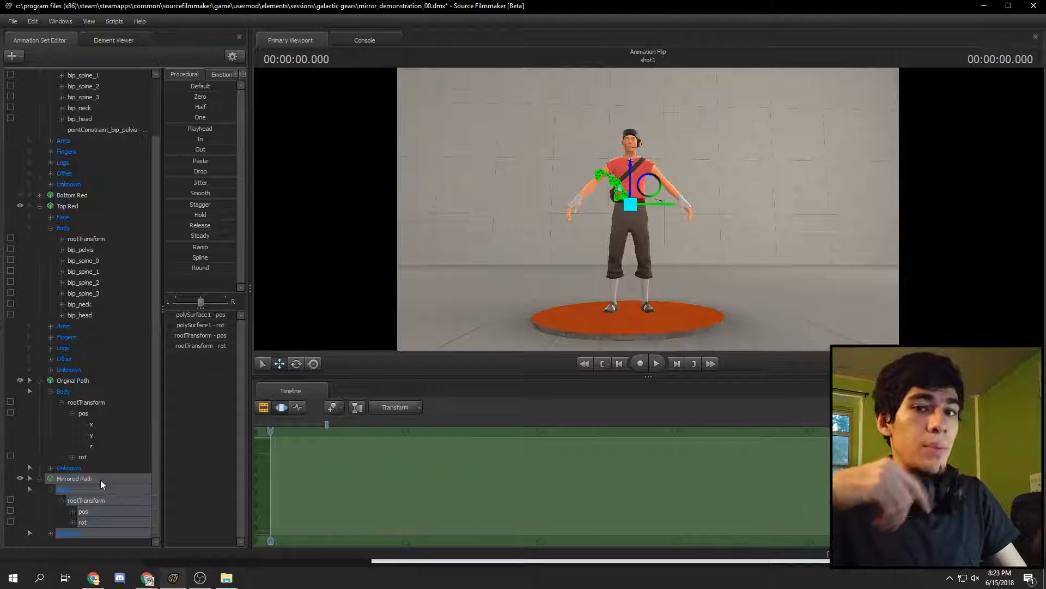
Step: Lock Orginal Path's rootTransform to Mirrored Path's rootTransform
click(89, 380)
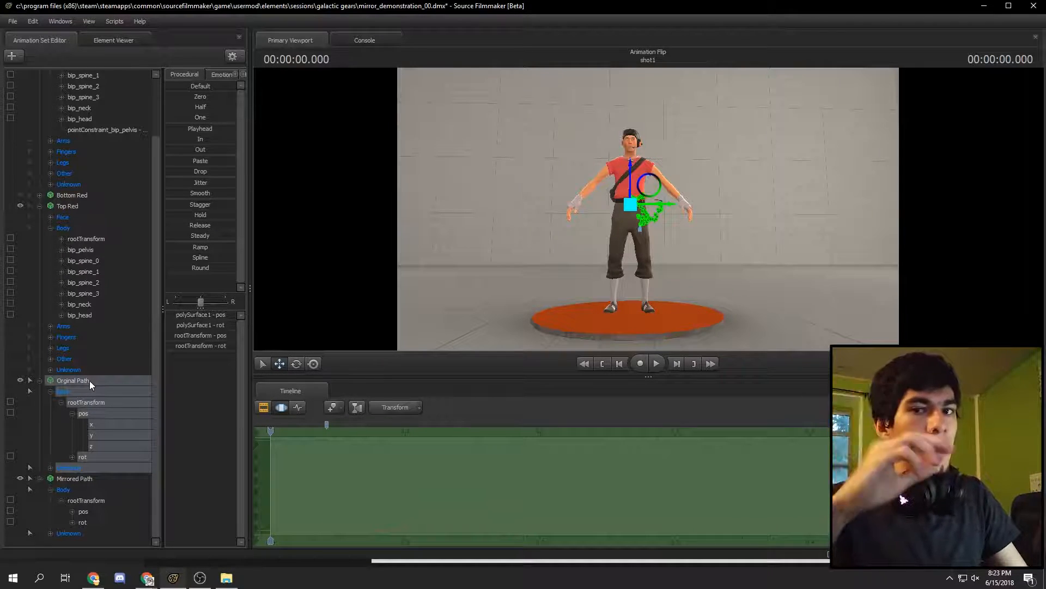
click(91, 499)
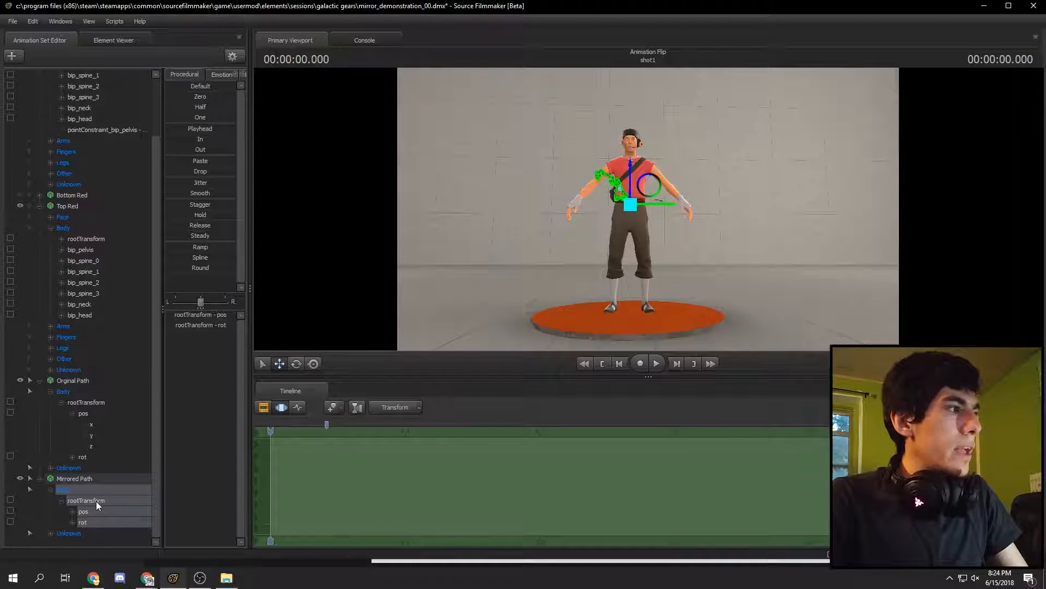
drag(96, 501, 99, 400)
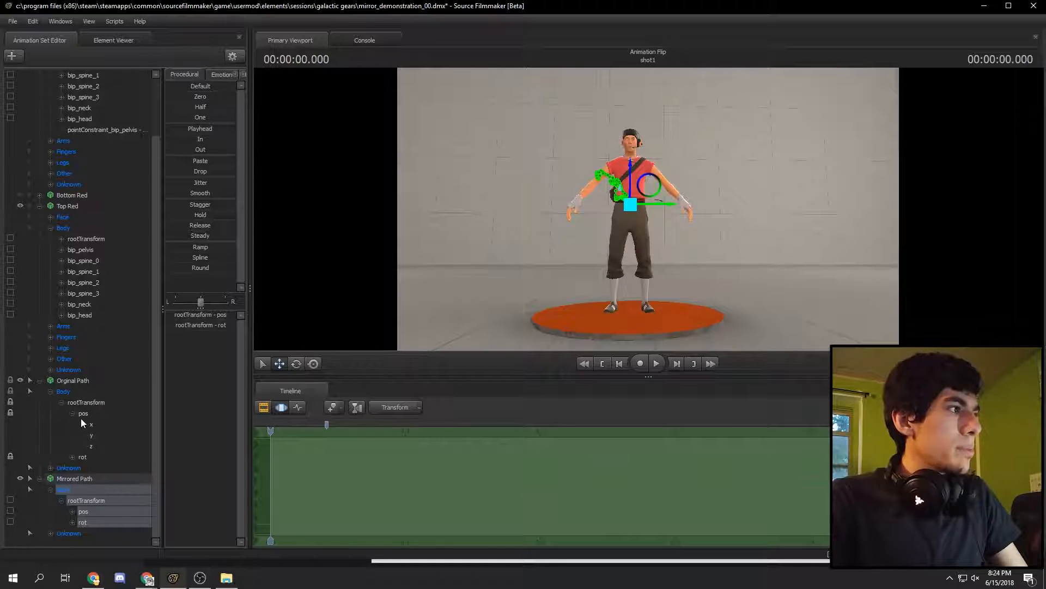
Step: Zero only the x and y position channels of Orginal Path's rootTransform over the whole shot
click(85, 416)
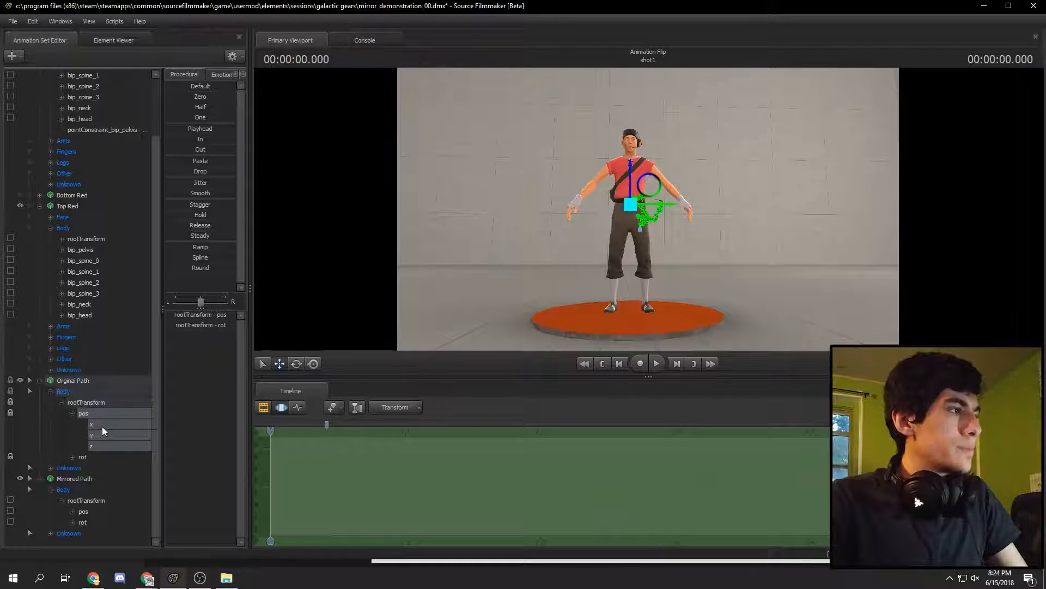
click(103, 426)
ctrl+click(103, 437)
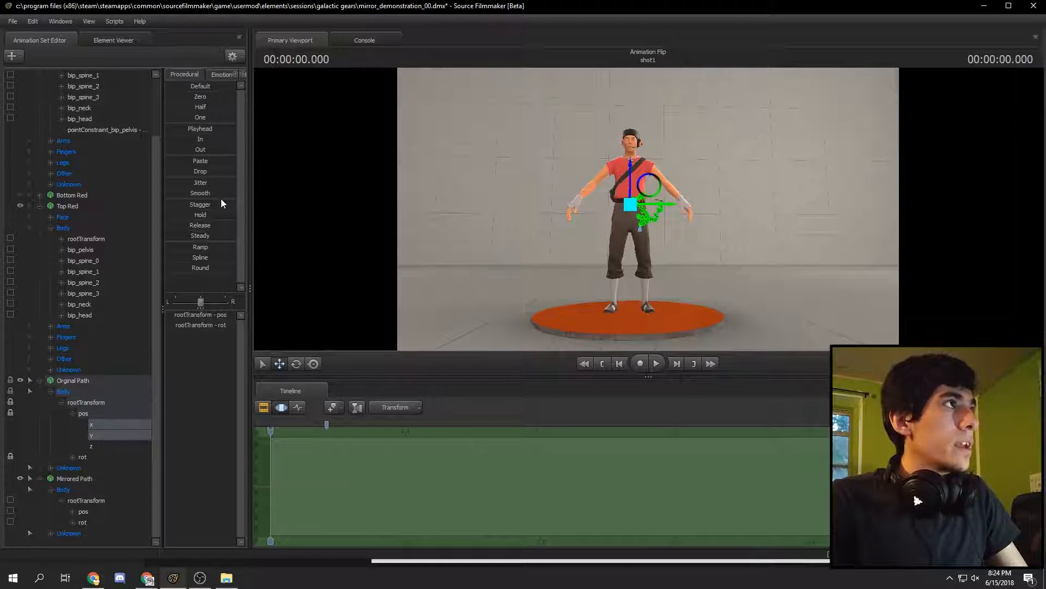
drag(198, 94, 236, 94)
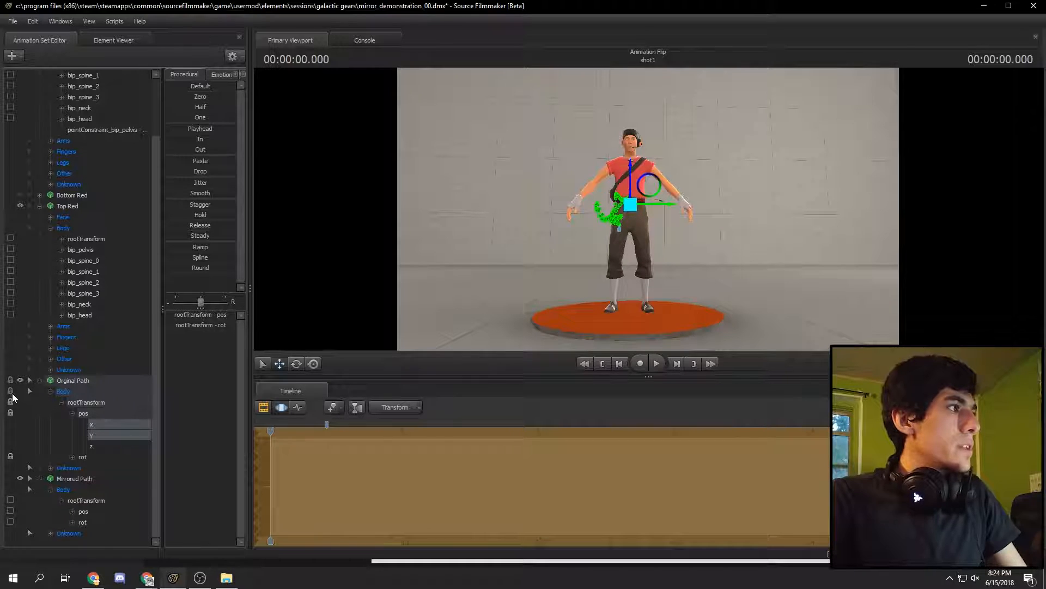
Step: Unlock Orginal Path and delete the Mirrored Path animation set
click(84, 479)
right_click(90, 479)
click(129, 451)
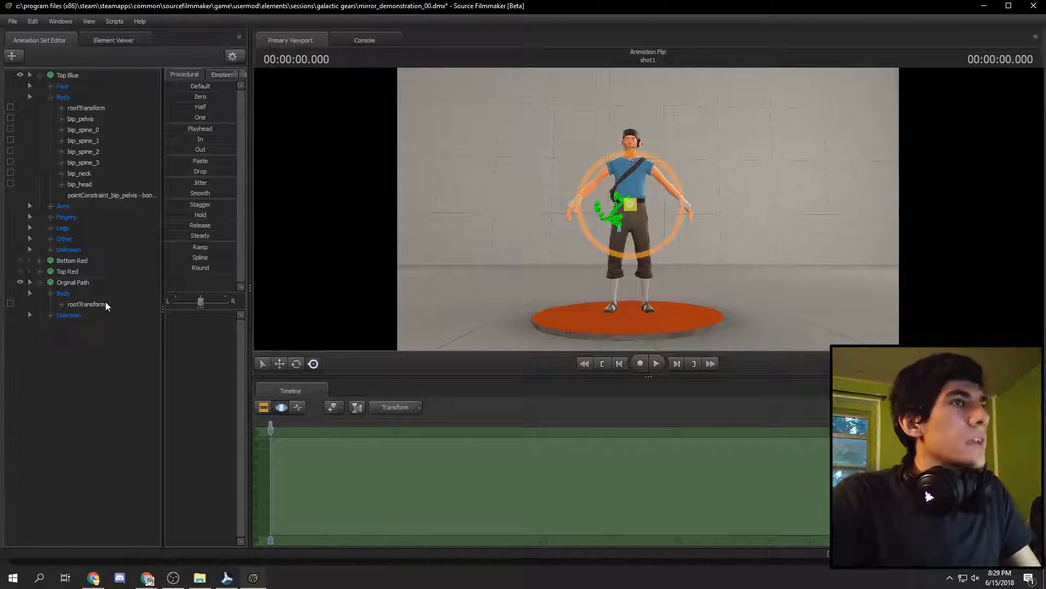
Step: Remove the point constraint from Top Blue's bip_pelvis
click(106, 301)
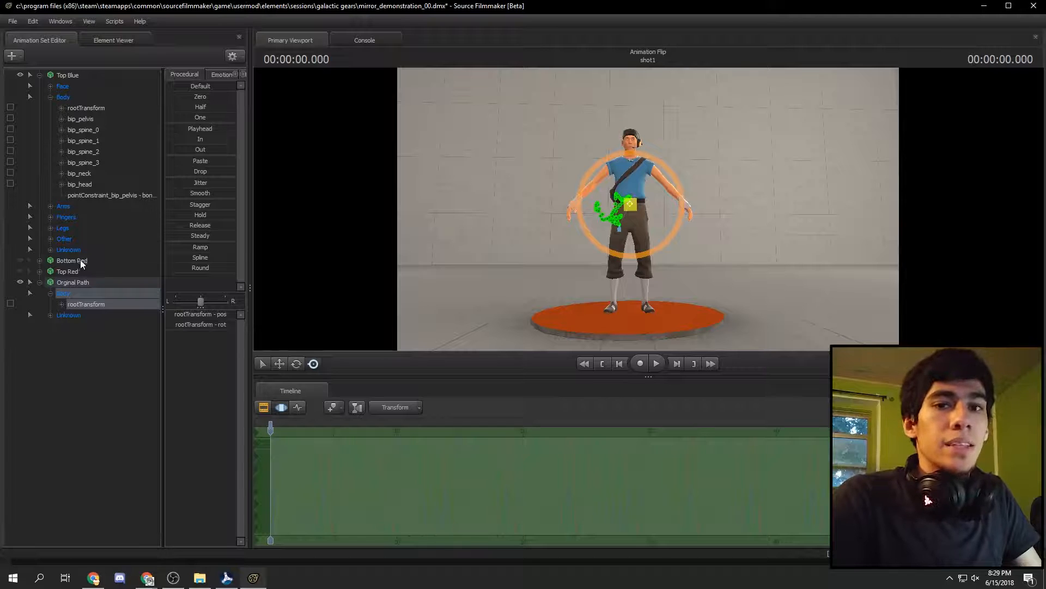
right_click(90, 118)
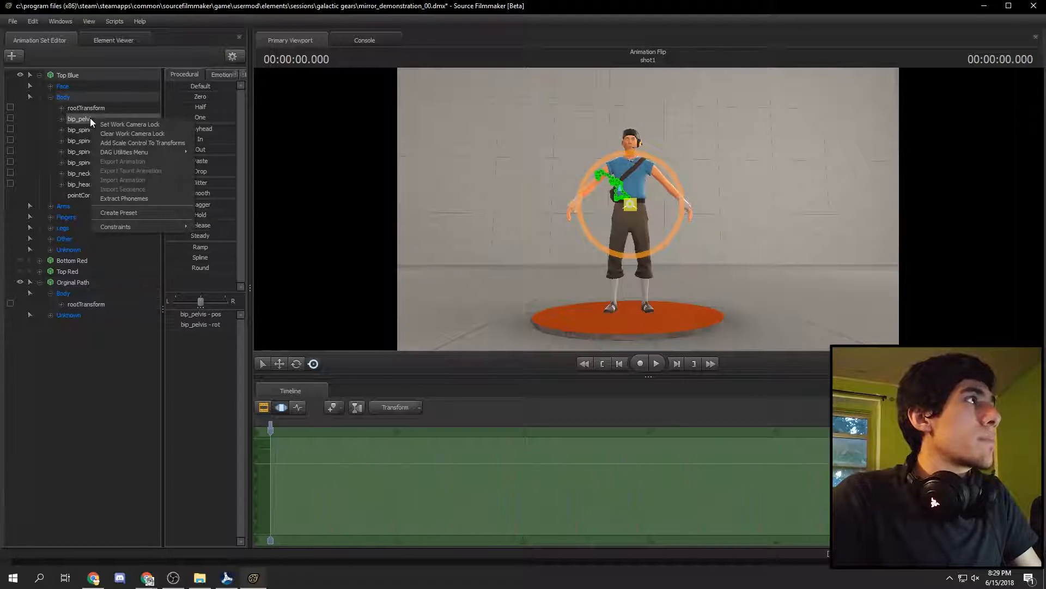
mouse_move(145, 227)
click(228, 230)
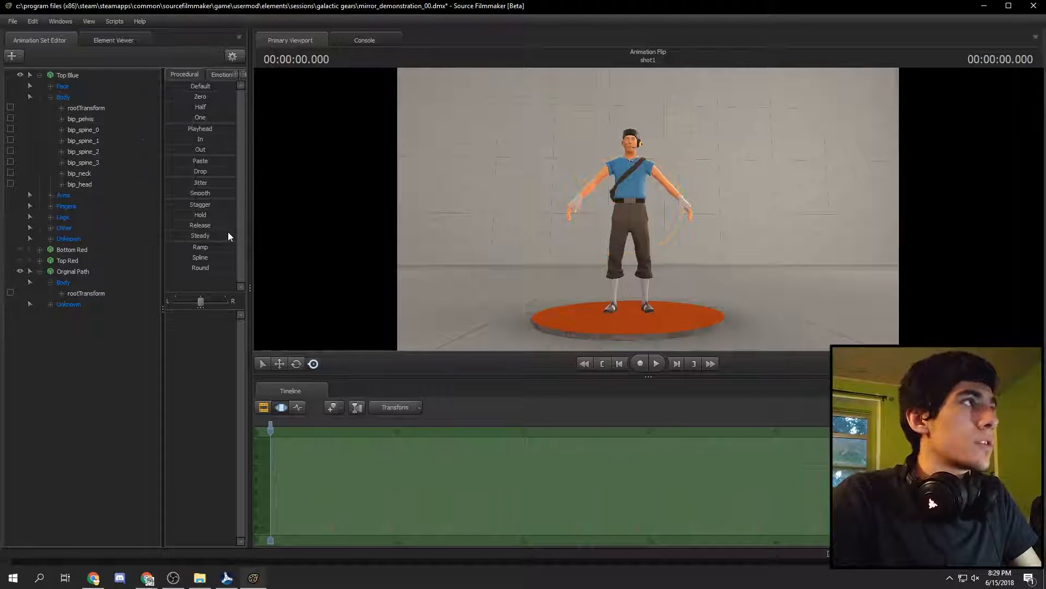
Step: Lock Top Blue's bip_pelvis to Orginal Path's rootTransform and apply the Playhead preset to it across the whole shot
click(97, 293)
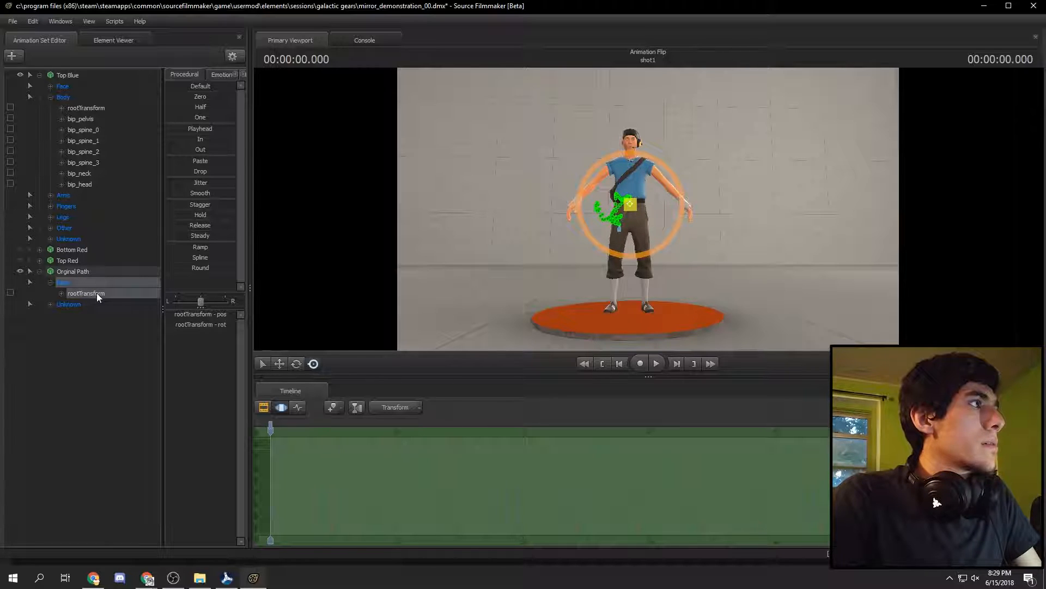
drag(96, 293, 97, 119)
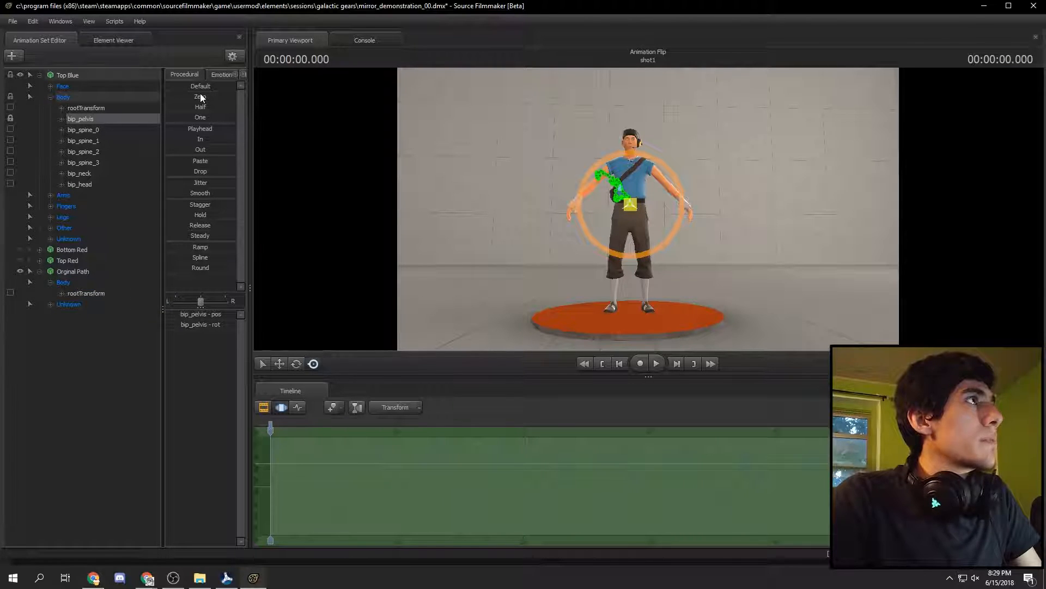
drag(177, 130, 235, 129)
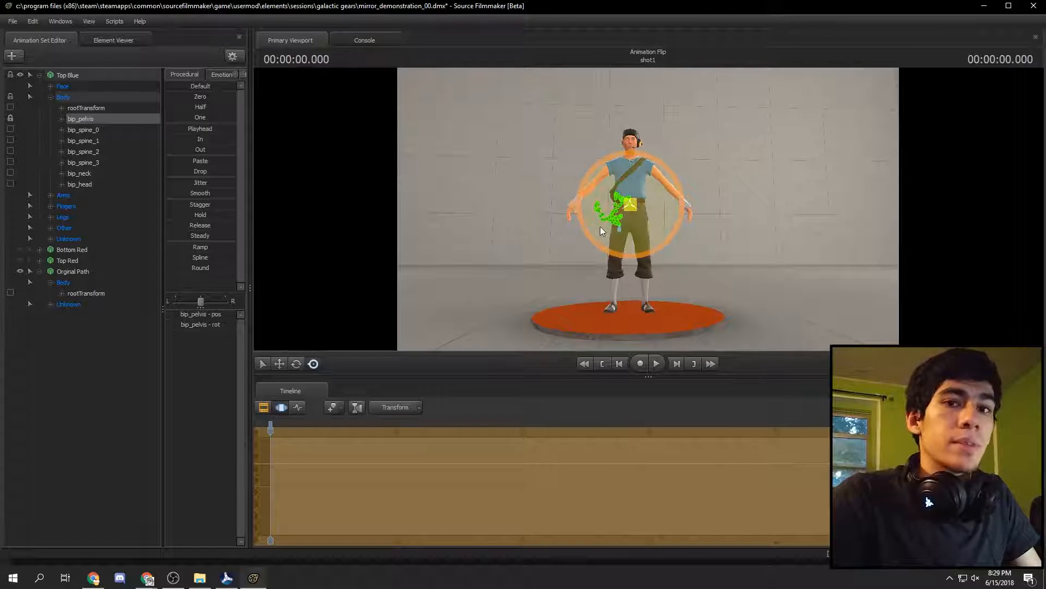
click(116, 394)
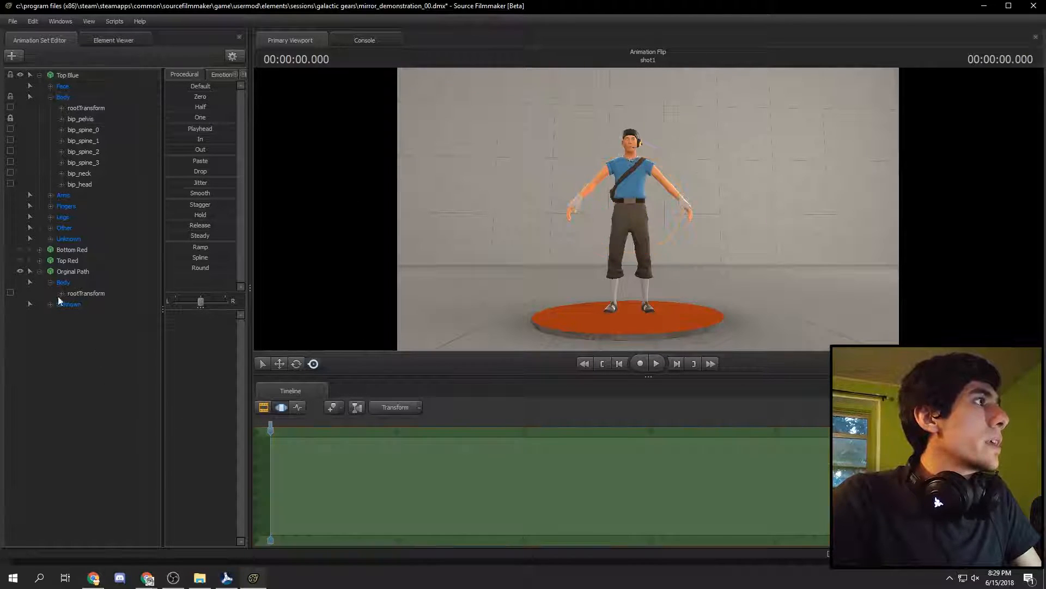
Step: Play the shot with Top Red and with Bottom Red shown to compare their motion with Top Blue's mirrored pelvis path
click(20, 260)
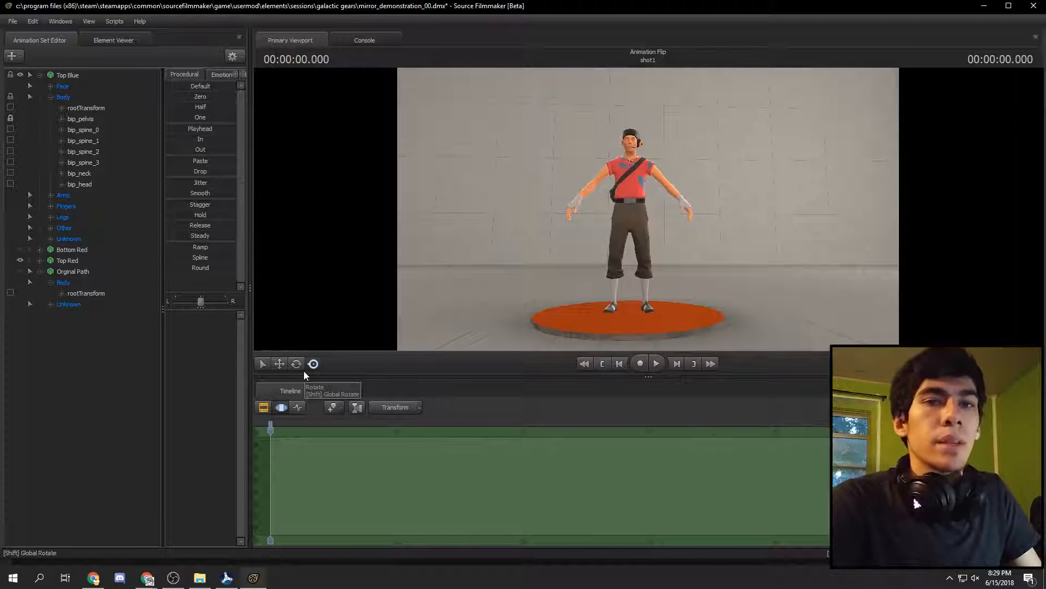
key(space)
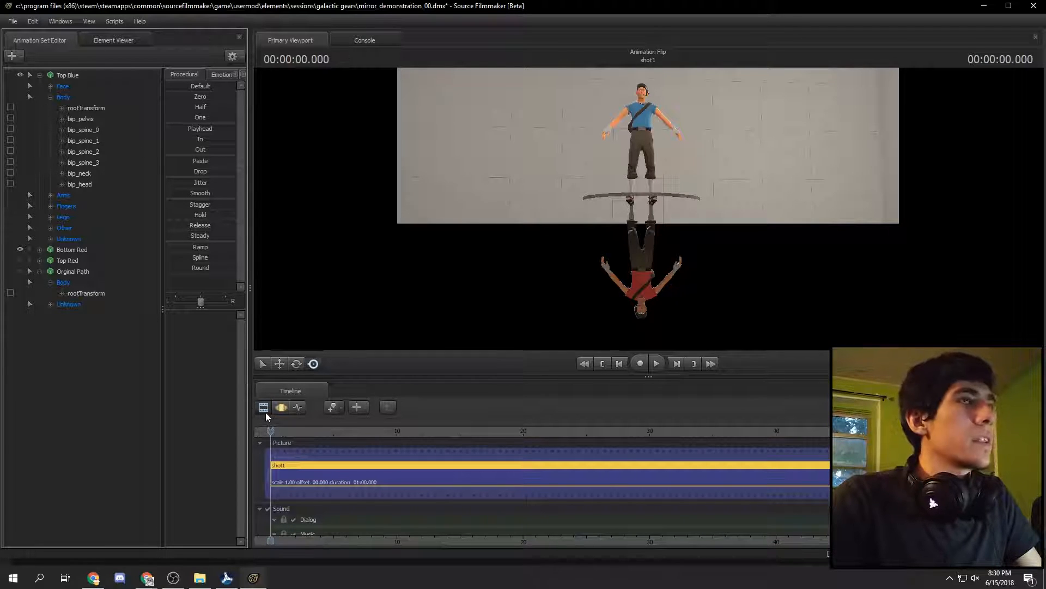
key(space)
key(space)
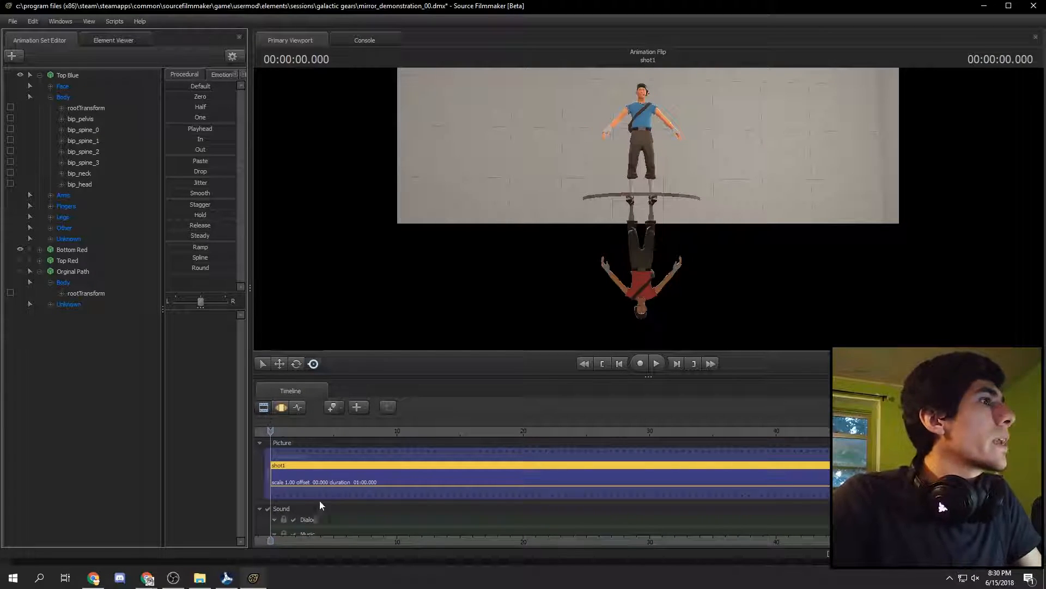
key(space)
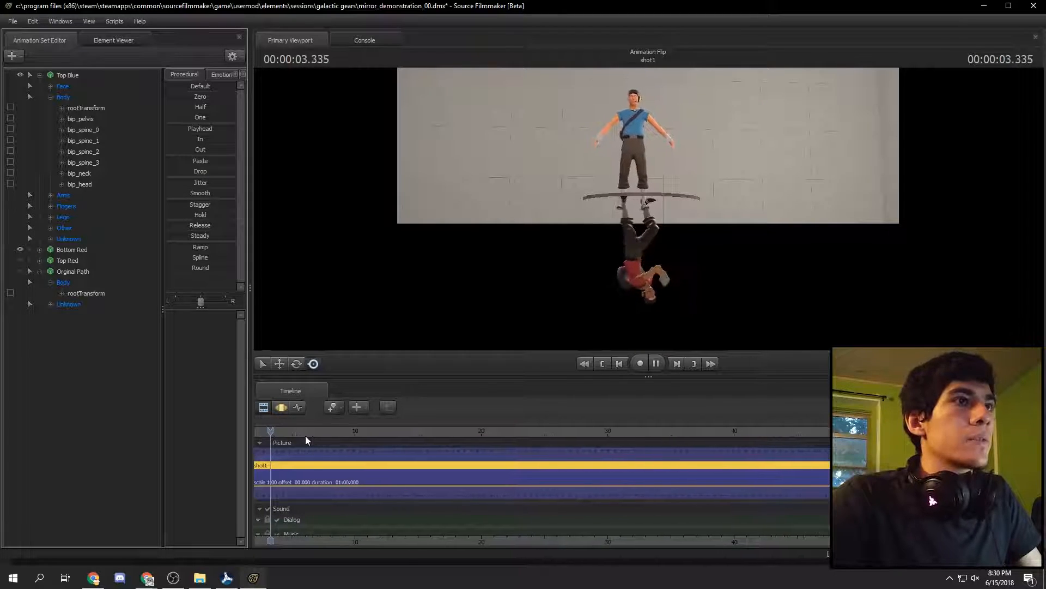
key(space)
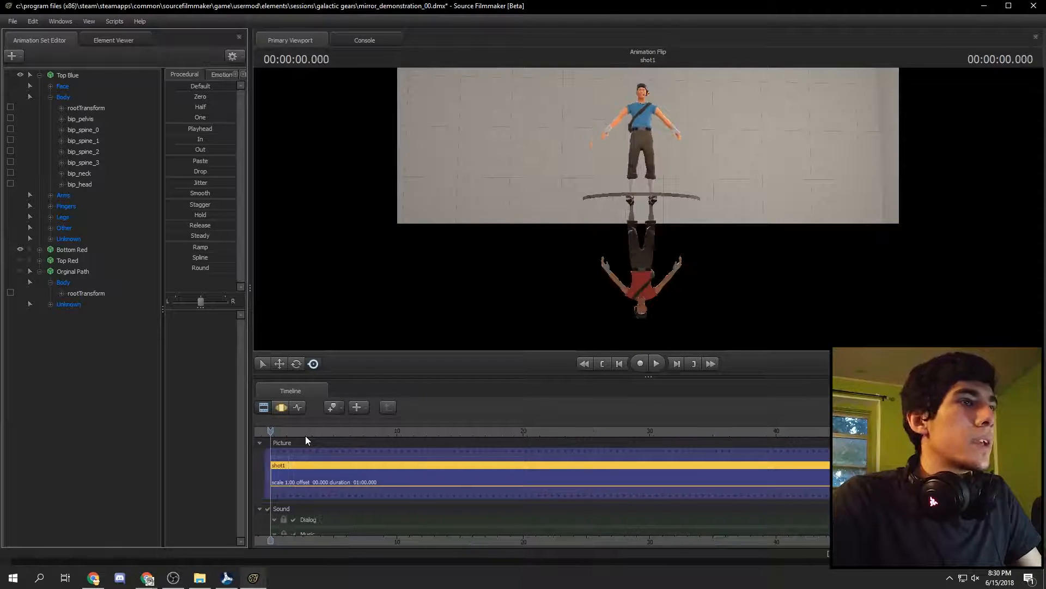
Step: Select Bottom Red's rootTransform and turn it slightly across the whole shot with the Motion Editor's Rotate manipulator
click(98, 296)
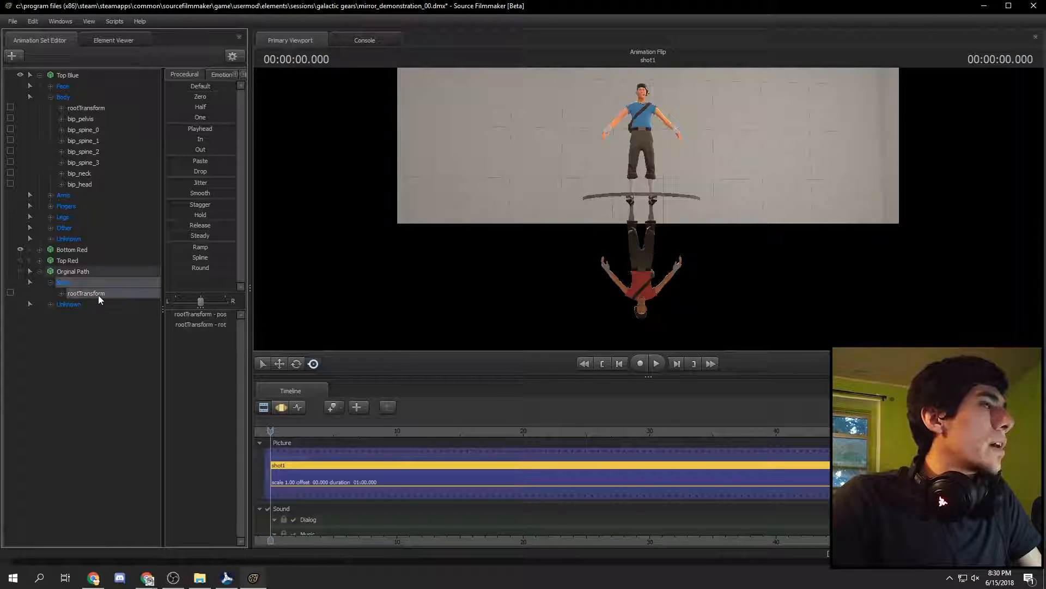
click(40, 271)
click(38, 249)
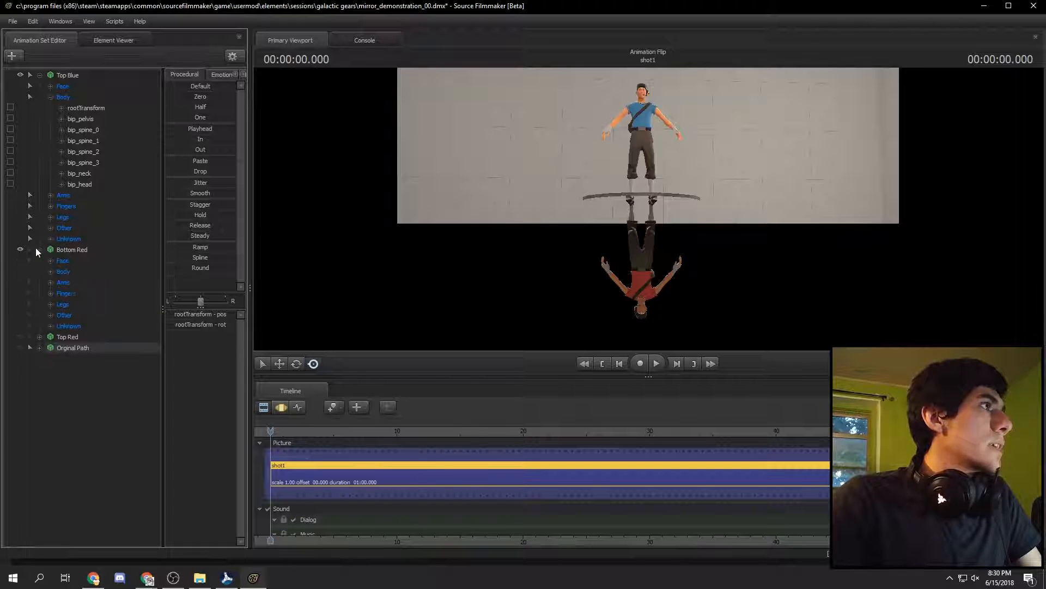
click(51, 271)
click(84, 281)
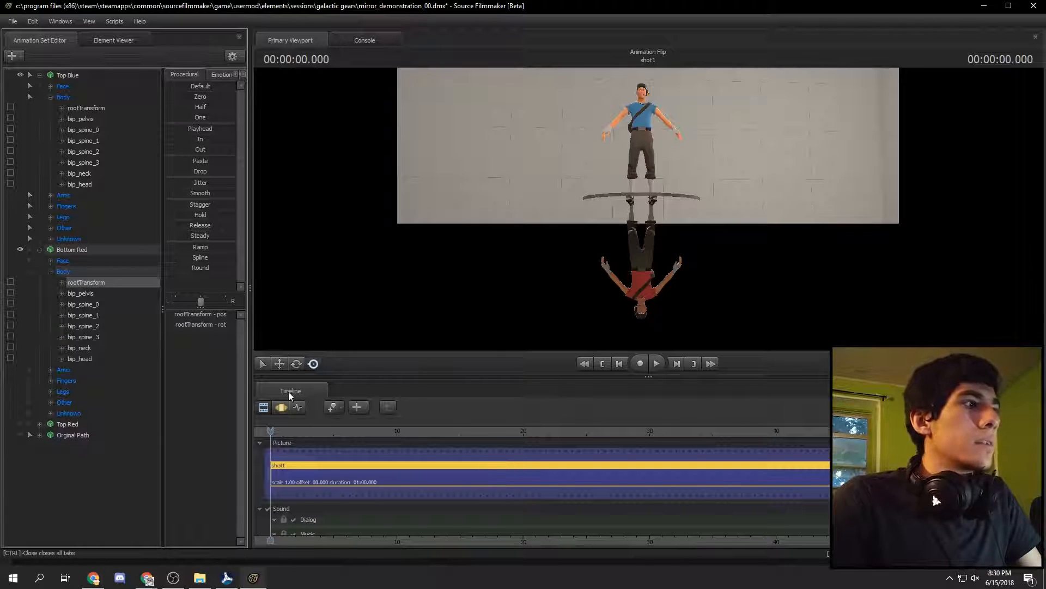
click(297, 408)
key(w)
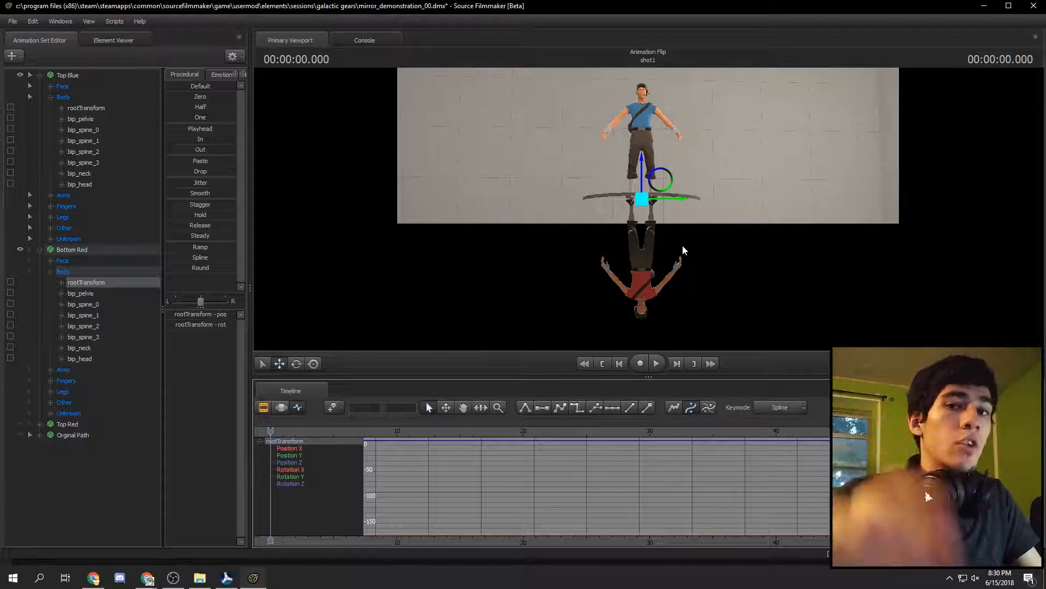
click(281, 407)
key(e)
mouse_move(660, 201)
mouse_down()
mouse_move(684, 200)
mouse_move(648, 198)
mouse_move(669, 197)
mouse_up()
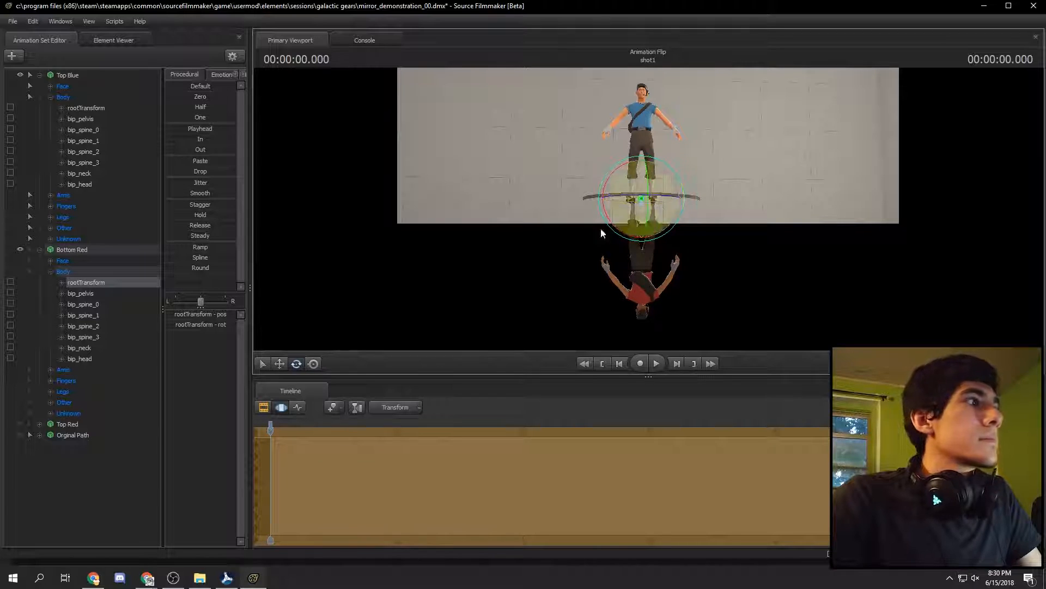
Step: Set the rotation of Bottom Red's rootTransform to 180, 0, 180
click(217, 326)
text(180)
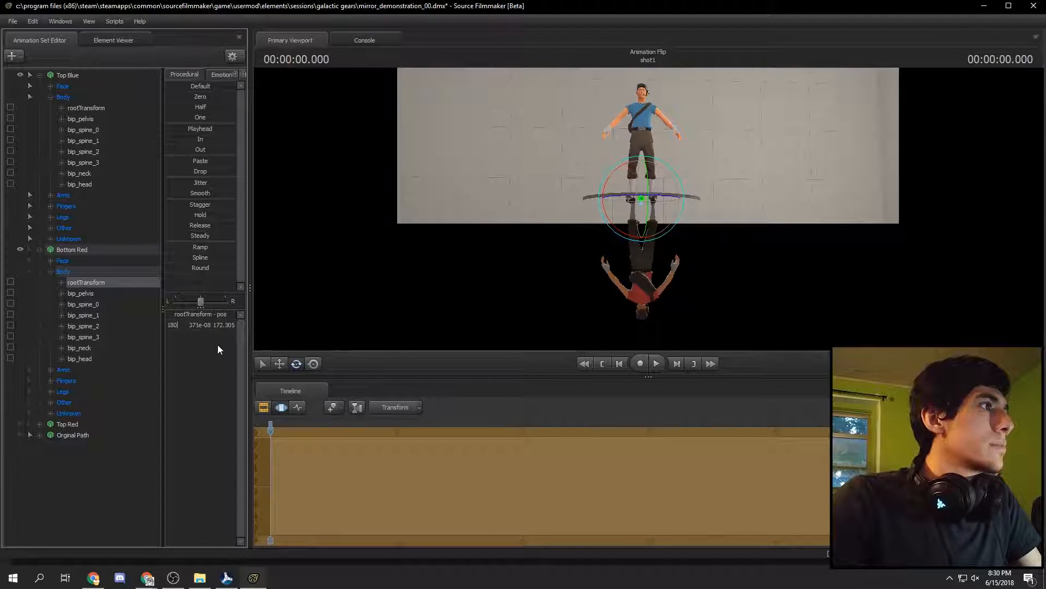
key(Return)
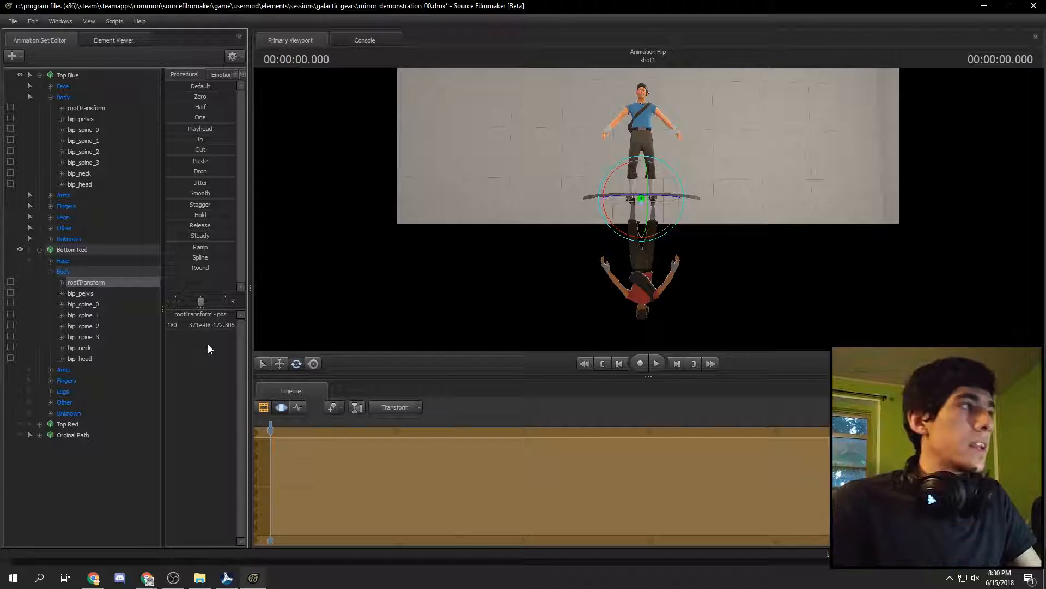
text(0)
key(Tab)
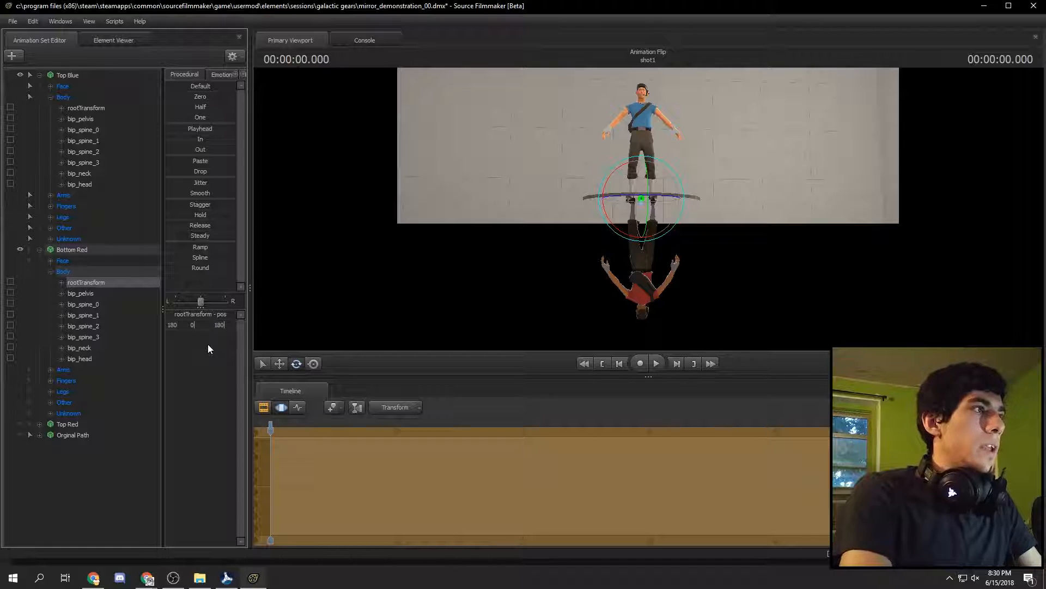
key(Return)
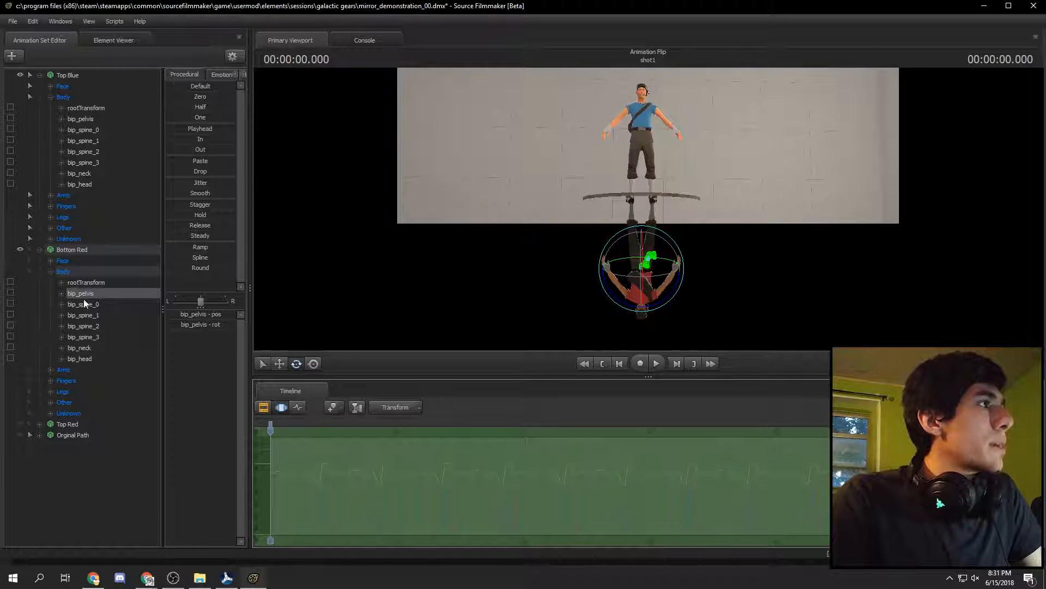
Step: Add an orient constraint that makes Top Blue's bip_pelvis follow Bottom Red's bip_pelvis
ctrl+click(93, 118)
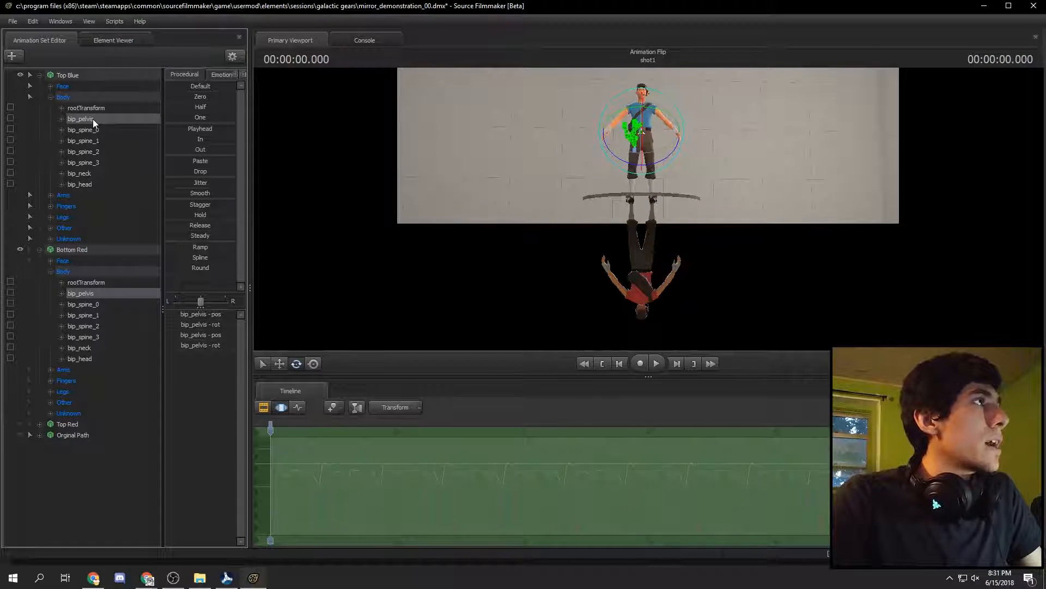
right_click(93, 119)
mouse_move(174, 163)
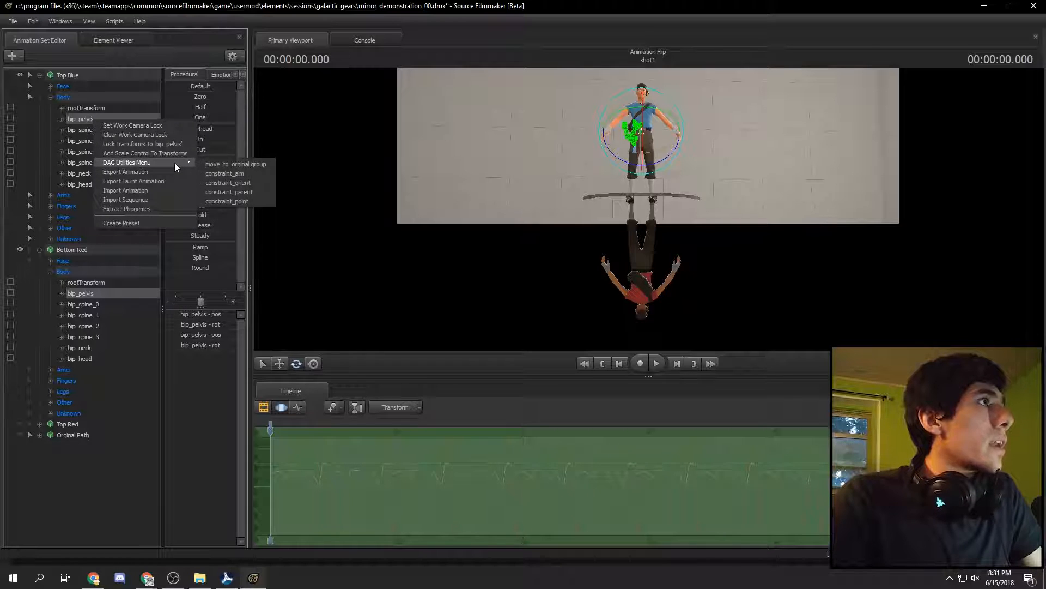
click(240, 181)
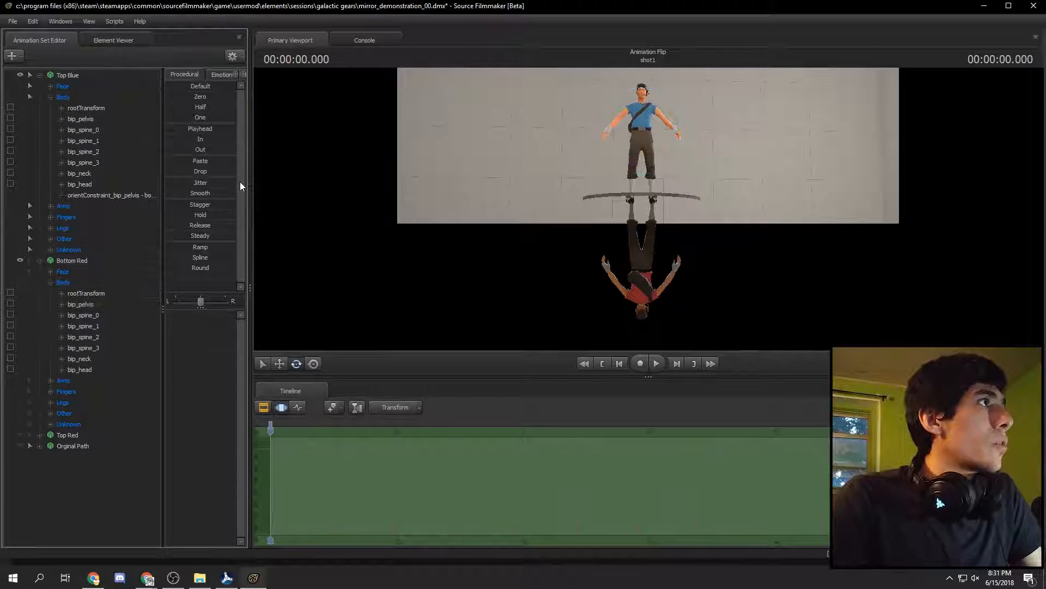
Step: Play the shot with Top Red shown to compare its pelvis rotation with Top Blue's
click(263, 407)
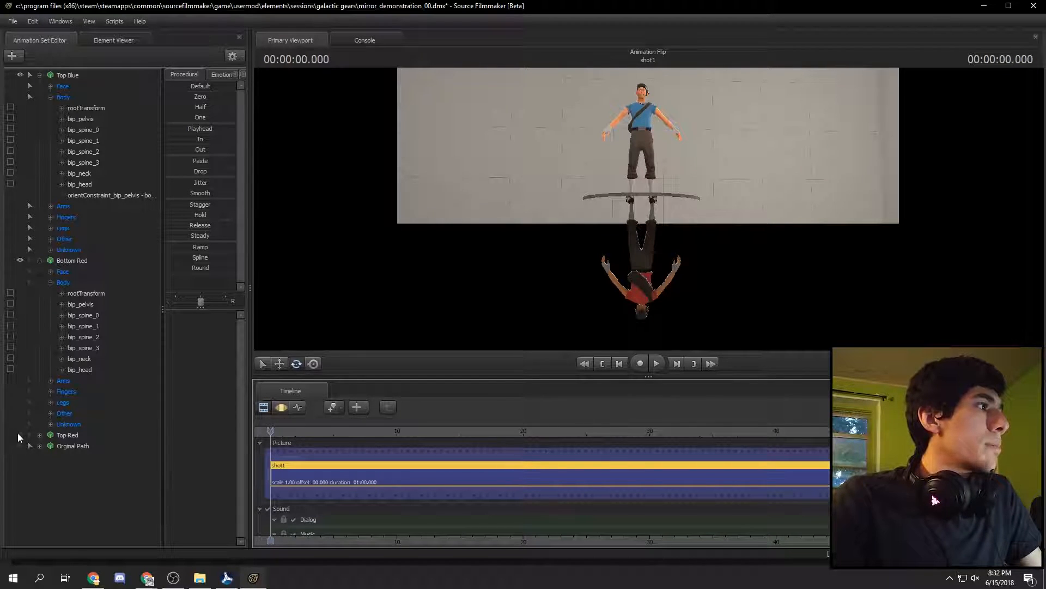
click(19, 434)
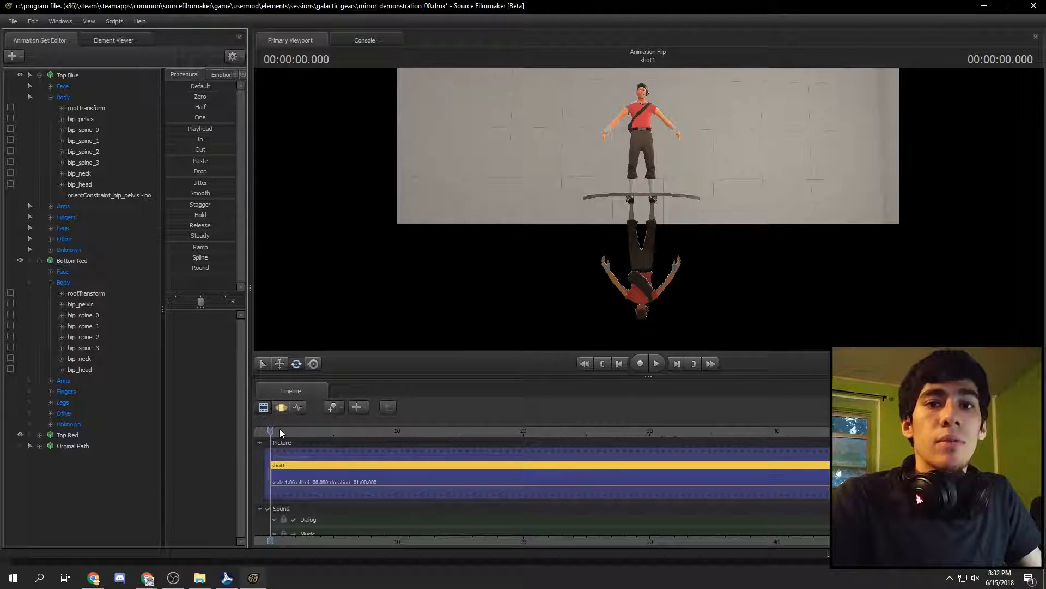
key(space)
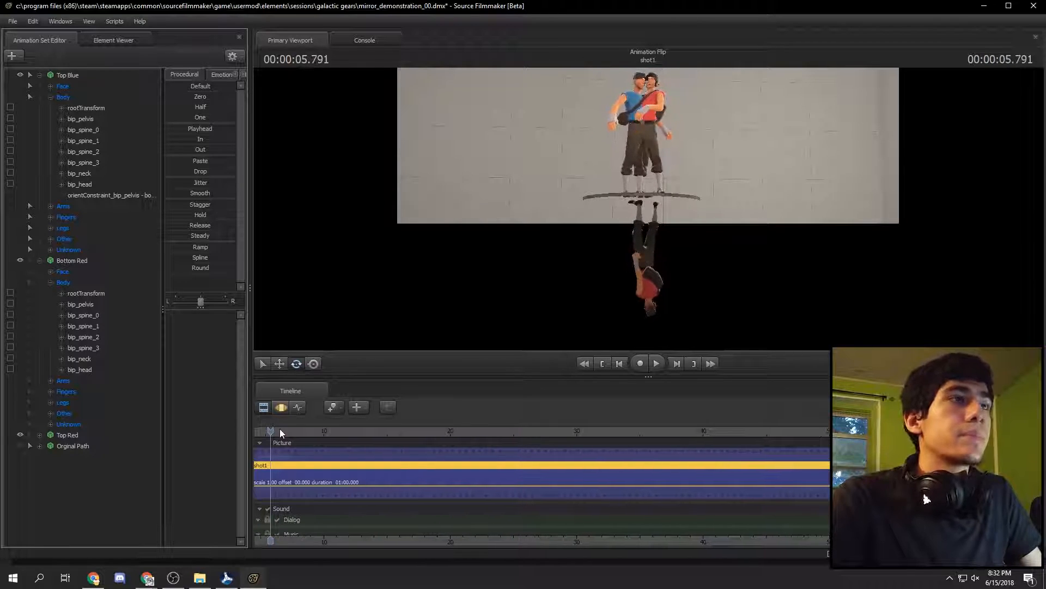
key(space)
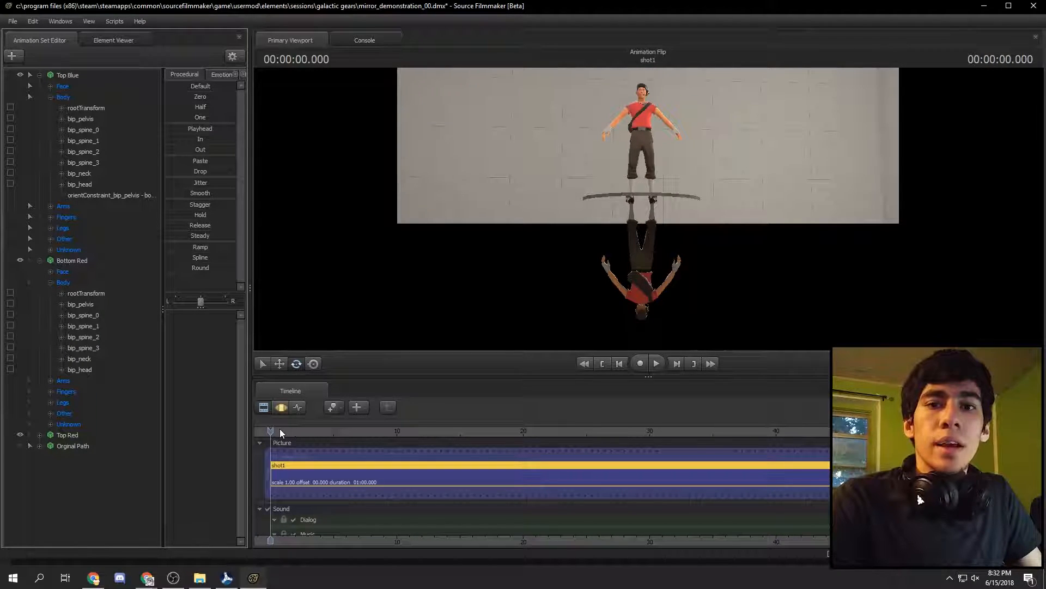
Step: Hide Top Red and orient-constrain Top Blue's bip_spine_0, bip_spine_1 and bip_spine_2 to the same bones on Bottom Red
click(20, 435)
right_click(103, 129)
click(242, 192)
right_click(98, 142)
click(232, 203)
right_click(116, 152)
click(243, 215)
Step: Orient-constrain Top Blue's bip_spine_3, bip_neck and bip_head to the matching bones on Bottom Red
click(98, 380)
right_click(107, 162)
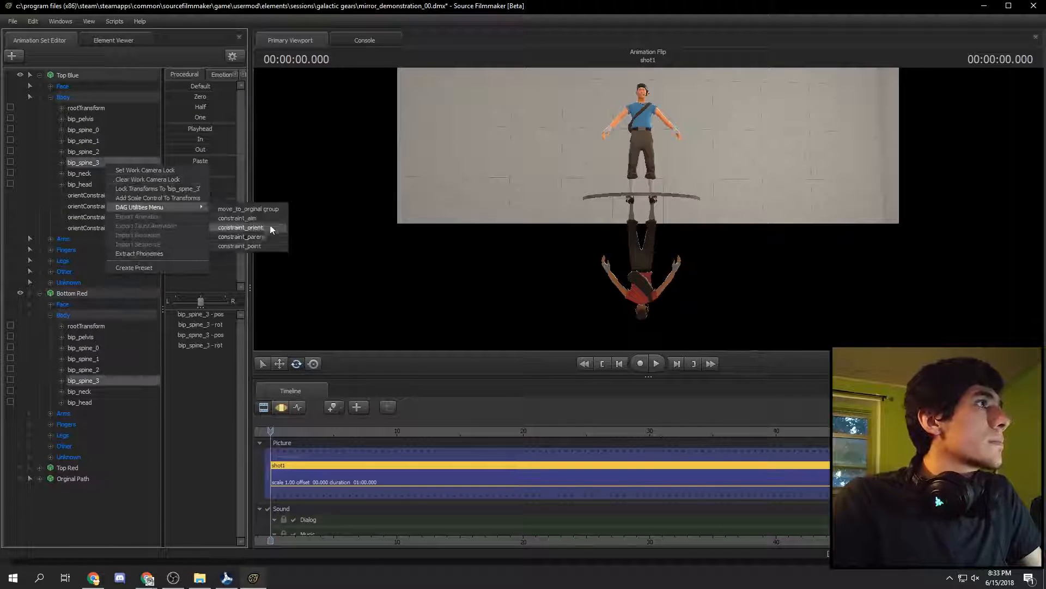
click(242, 224)
right_click(104, 174)
click(242, 236)
right_click(101, 184)
click(245, 246)
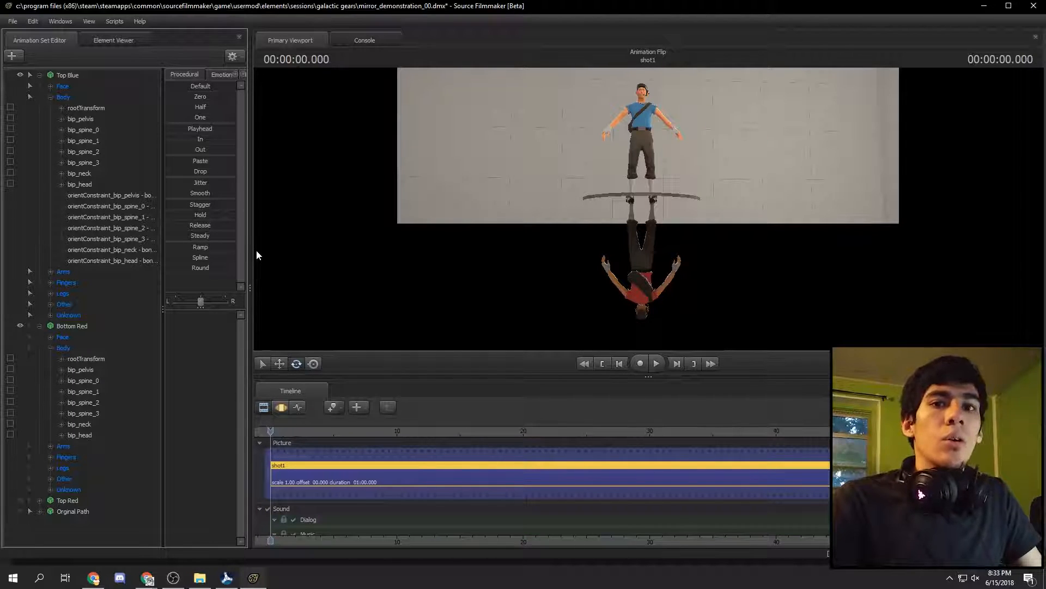
Step: Play the shot with Top Red shown to check Top Blue's mirrored spine, neck and head
click(39, 326)
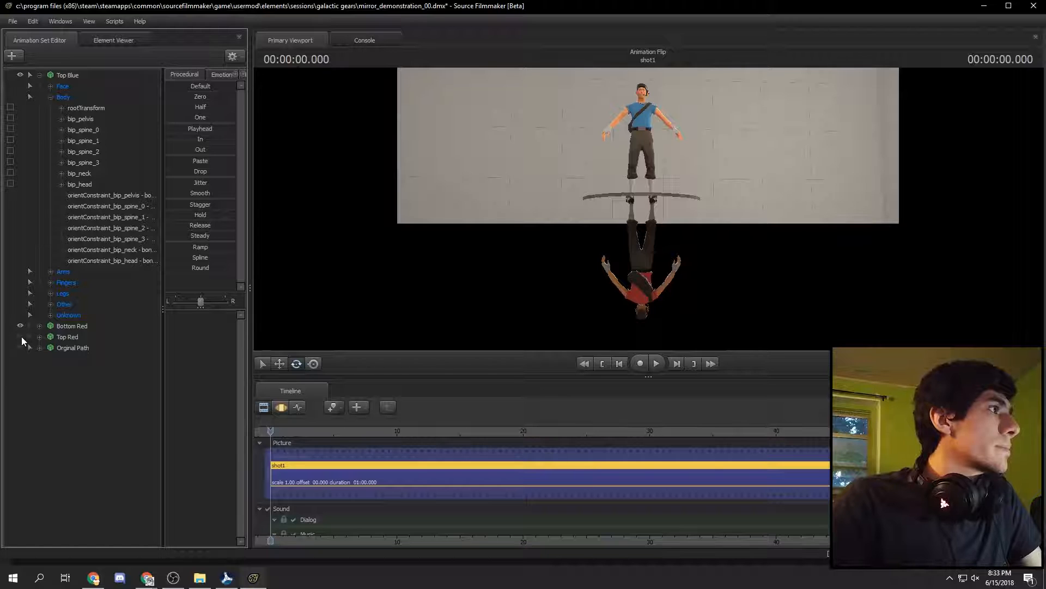
key(space)
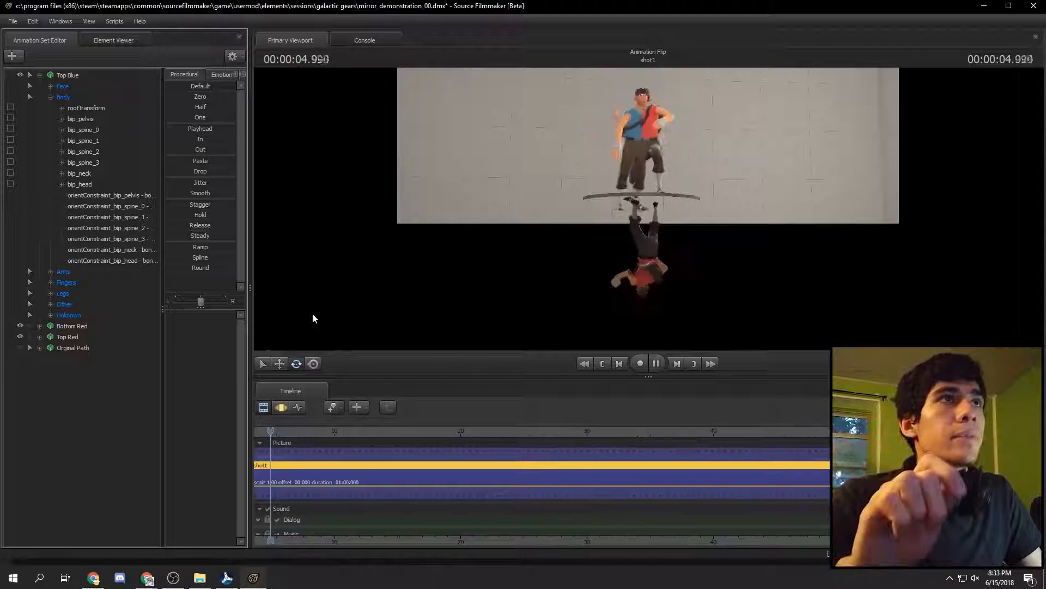
key(space)
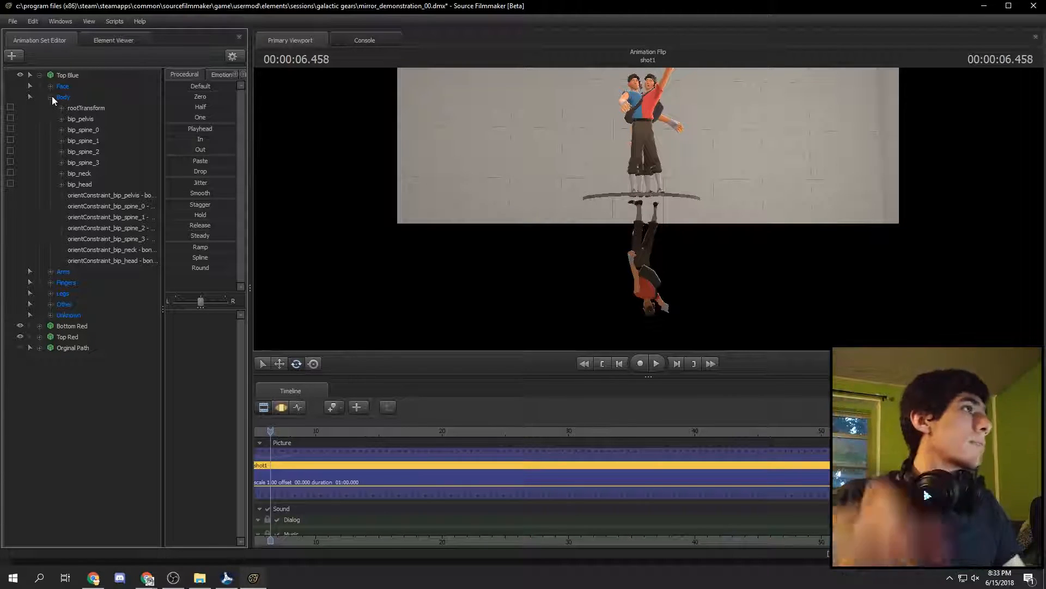
Step: Orient-constrain Top Blue's bip_collar_R to the opposite-side bip_collar_L on Bottom Red
click(51, 96)
click(48, 107)
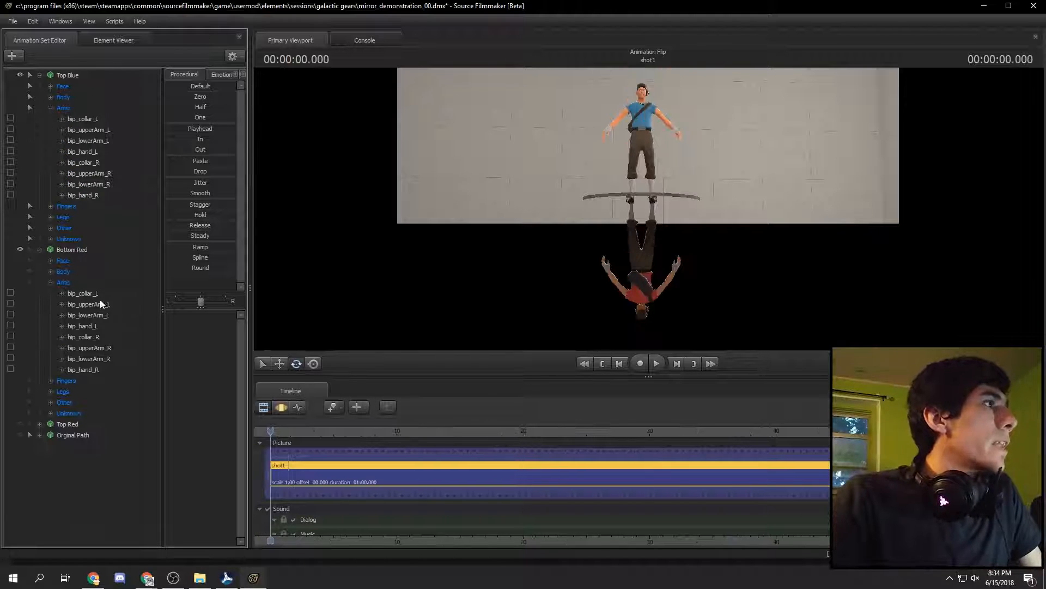
click(86, 295)
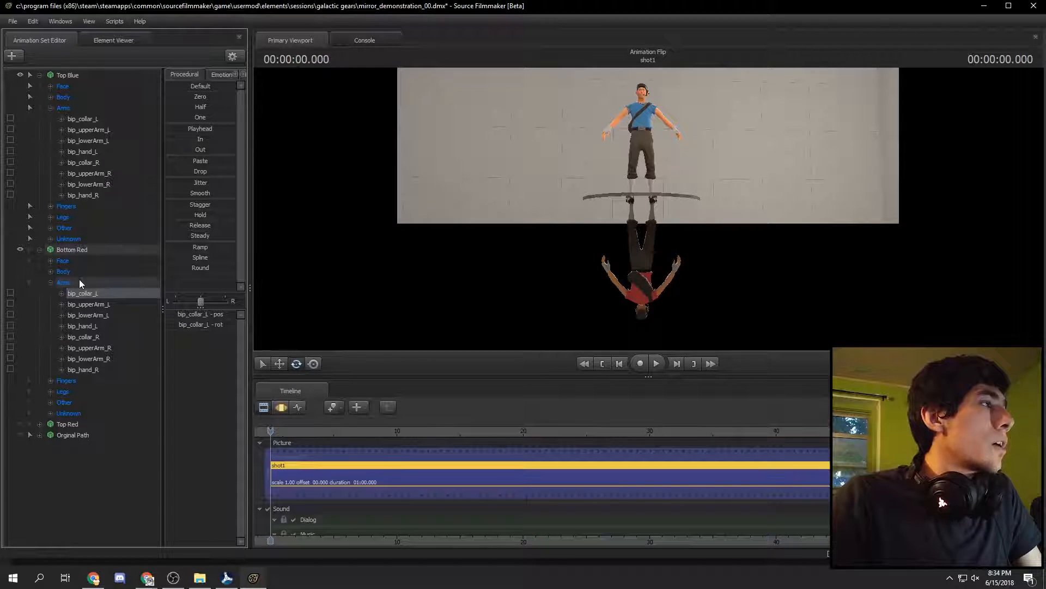
ctrl+click(84, 162)
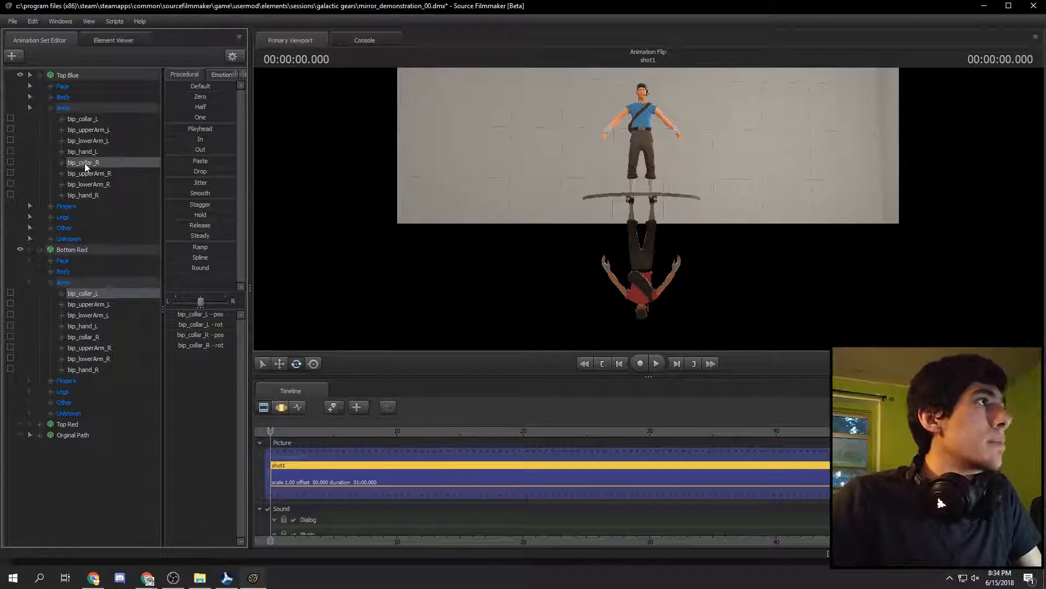
right_click(84, 162)
click(218, 218)
click(105, 358)
ctrl+click(112, 173)
right_click(112, 173)
mouse_move(195, 218)
click(245, 229)
key(ctrl+z)
Step: Orient-constrain Top Blue's bip_upperArm_R, bip_lowerArm_R and bip_hand_R to the corresponding left arm bones on Bottom Red
click(98, 315)
ctrl+click(101, 174)
right_click(101, 174)
click(238, 228)
click(98, 337)
ctrl+click(105, 186)
right_click(105, 185)
click(242, 240)
click(242, 250)
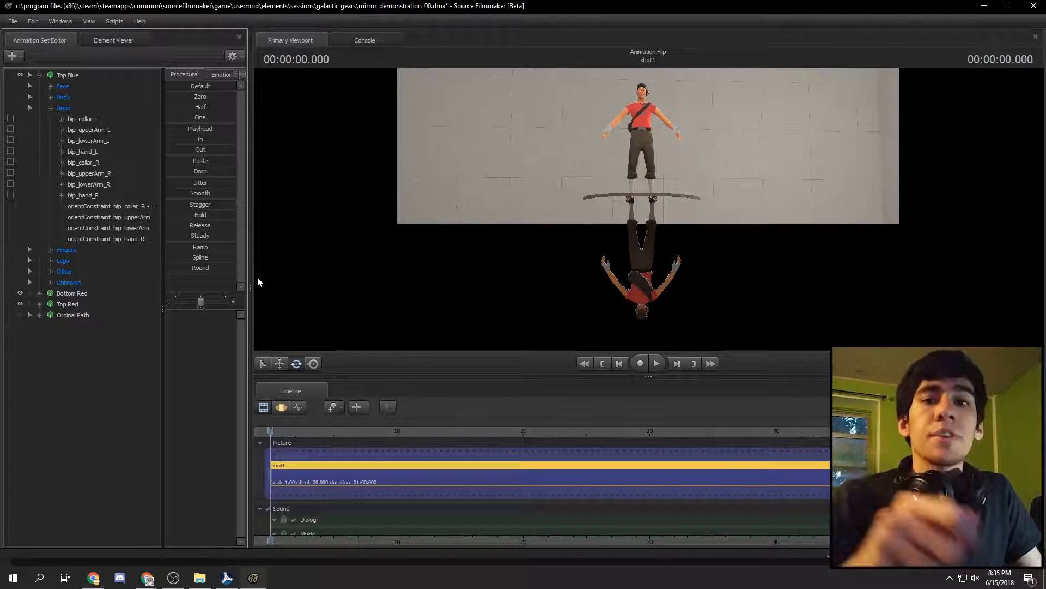
Step: Play the shot to check Top Blue's mirrored right arm against Top Red
key(space)
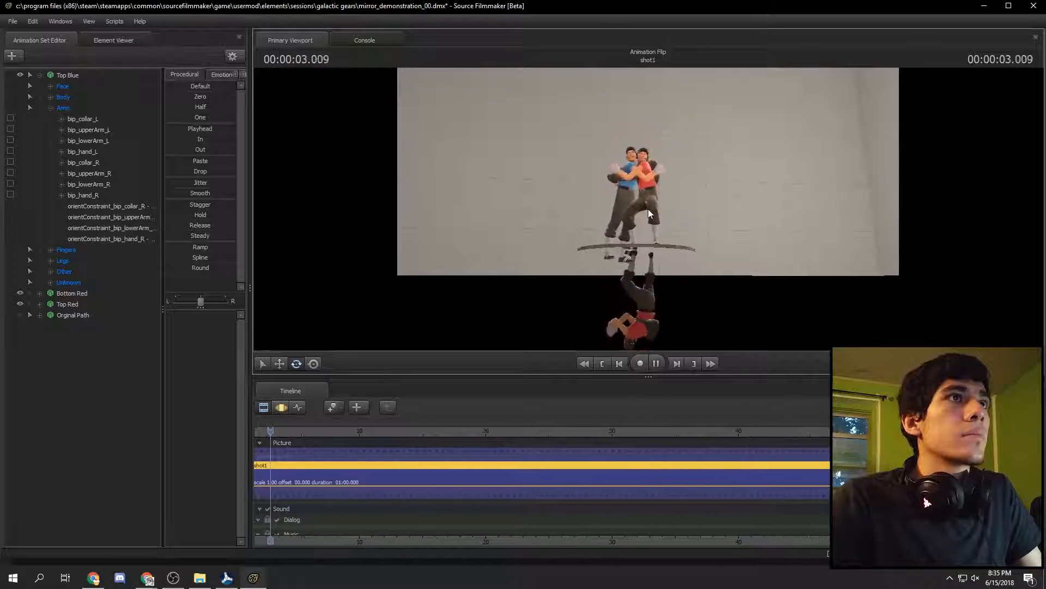
key(space)
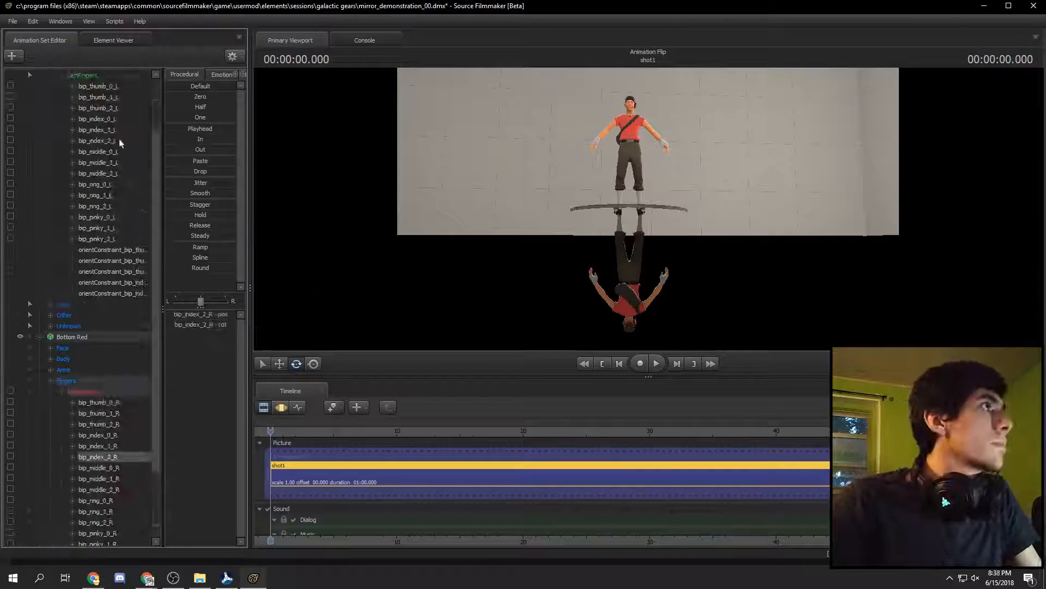
Step: Orient-constrain Top Blue's bip_index_2_L to Bottom Red's bip_index_2_R
right_click(171, 156)
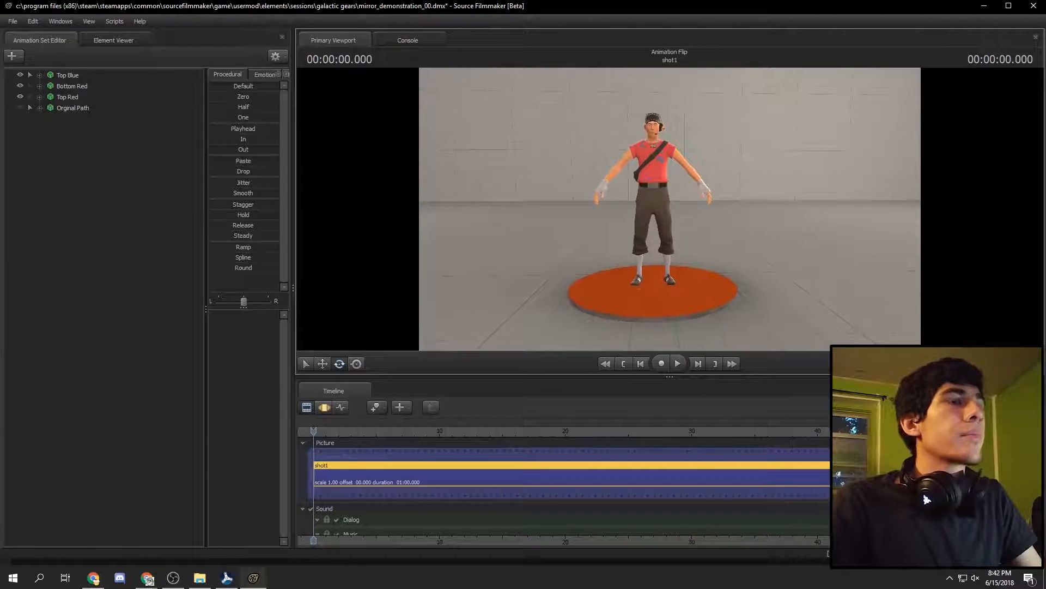
Step: Play the shot to compare Top Blue's full mirrored motion with Top Red's, and return the playhead to the start
key(space)
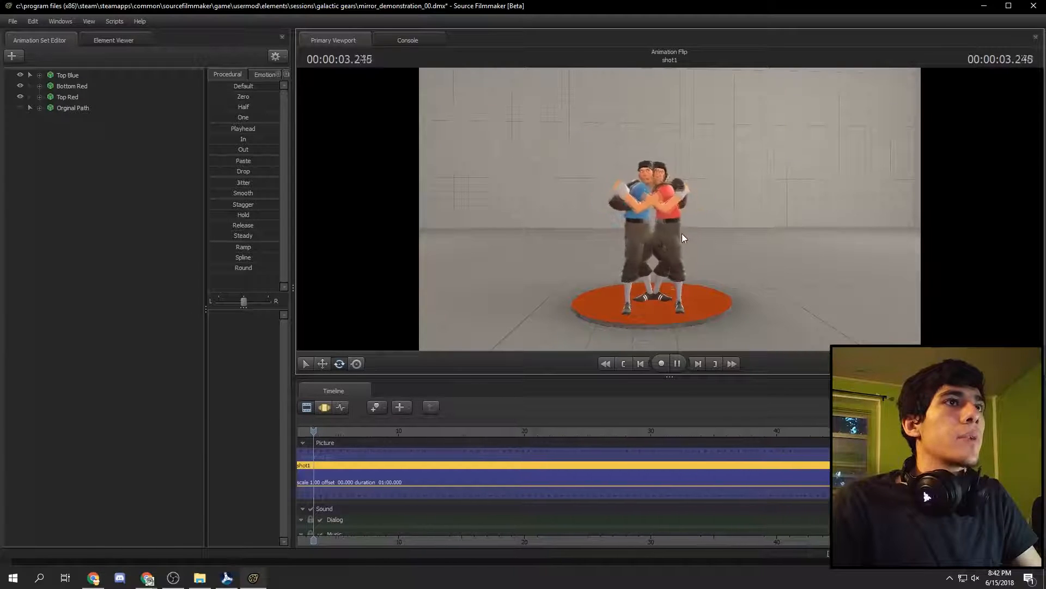
key(space)
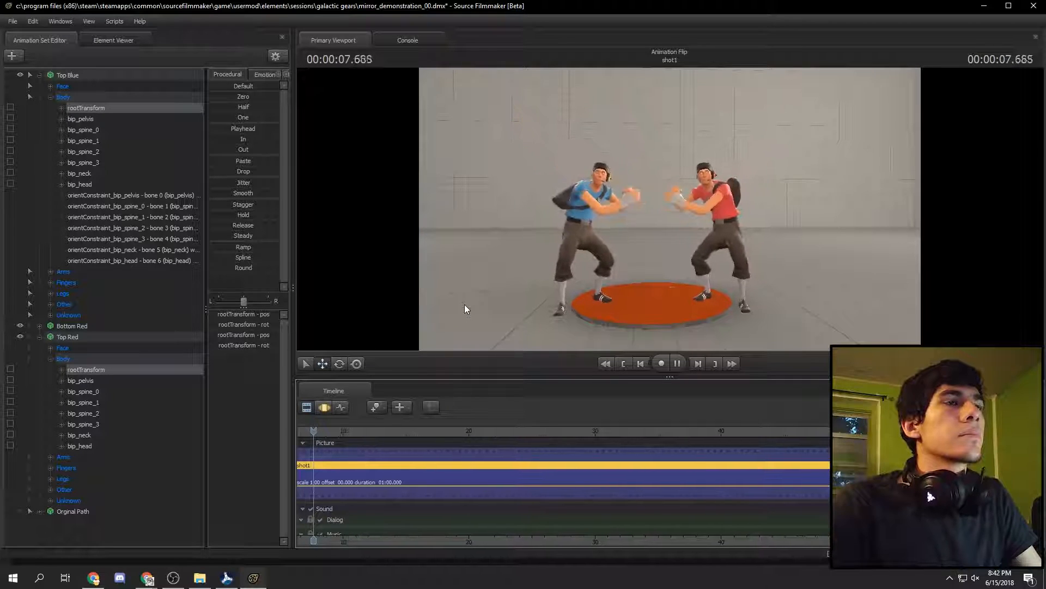
key(space)
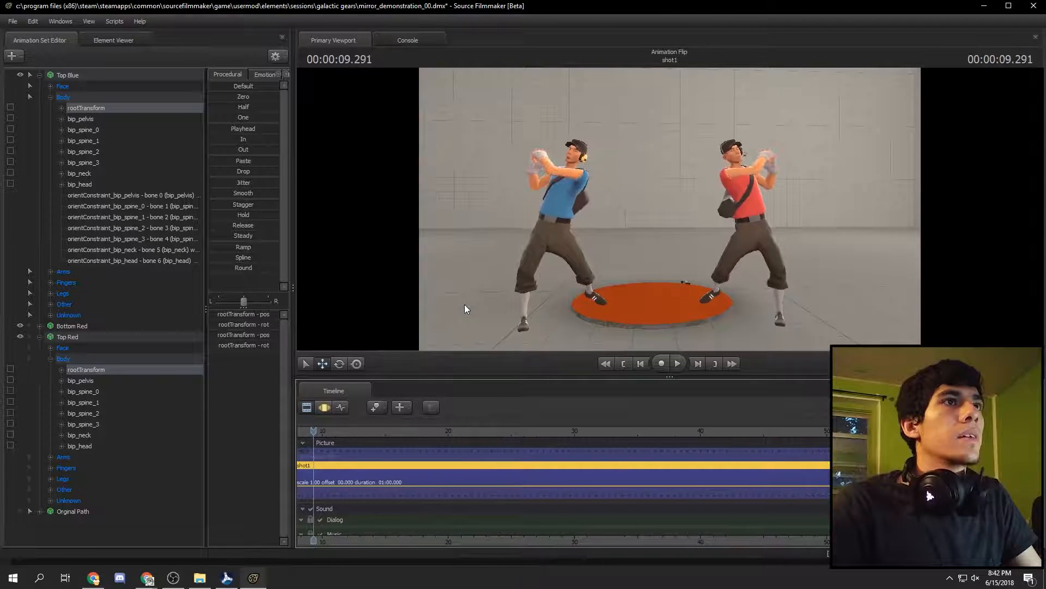
key(Home)
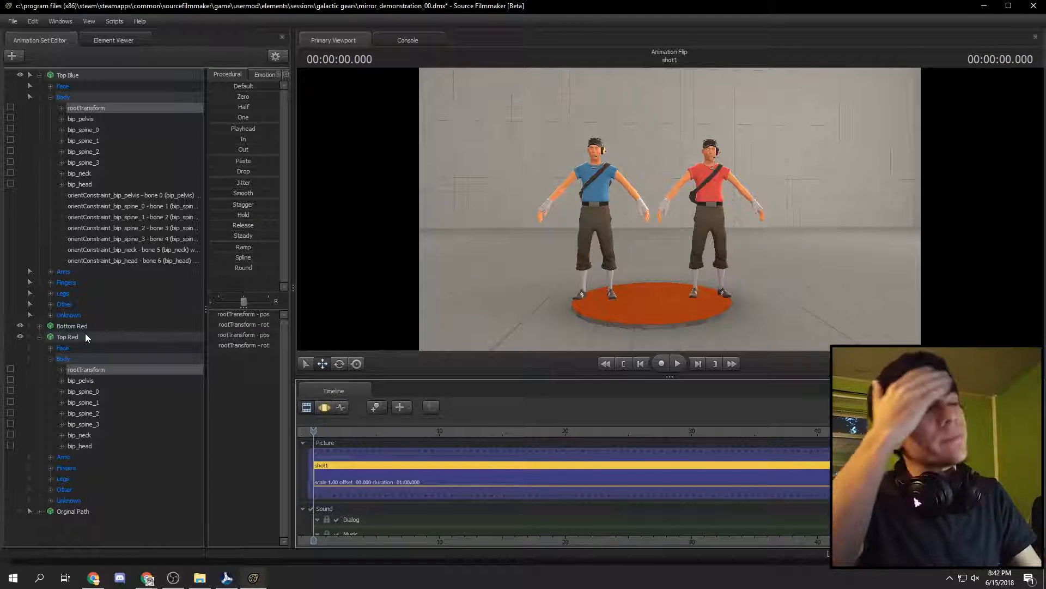
Step: Bake the constraints on the whole Top Blue animation set, remove them, and play the shot to check the result
click(81, 77)
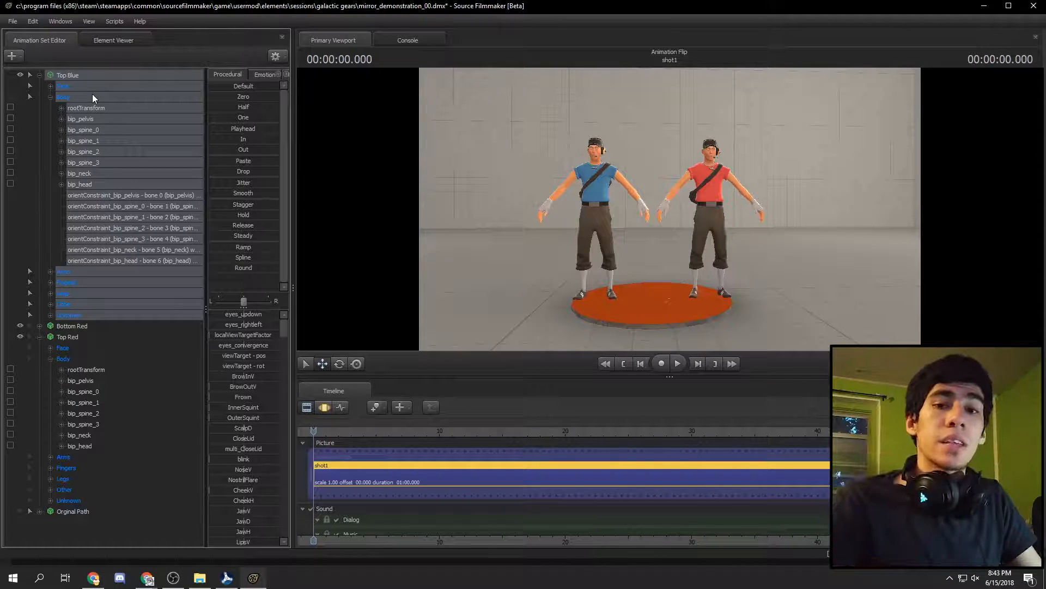
right_click(76, 75)
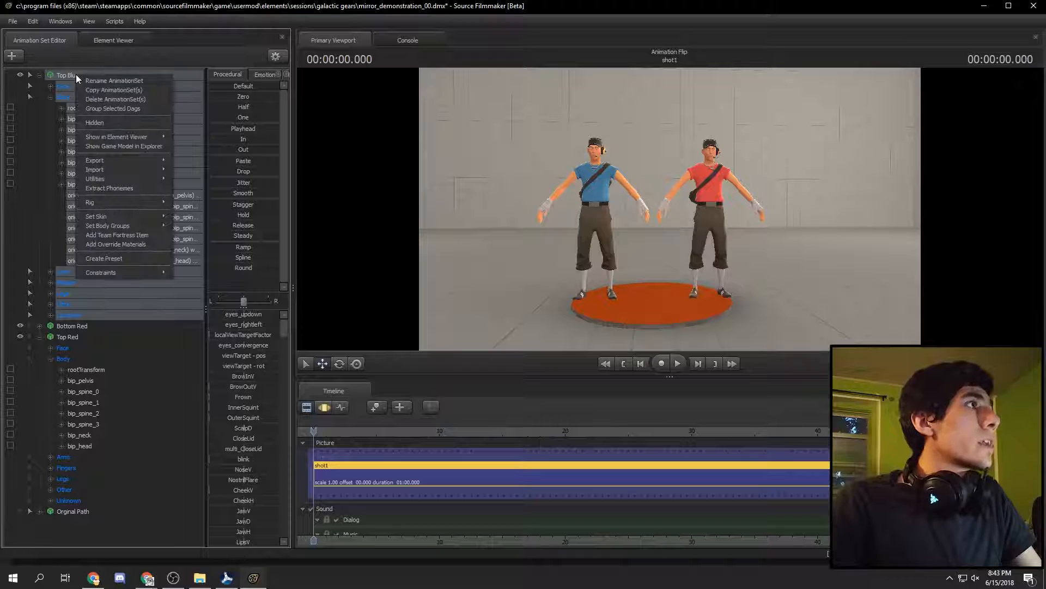
mouse_move(148, 273)
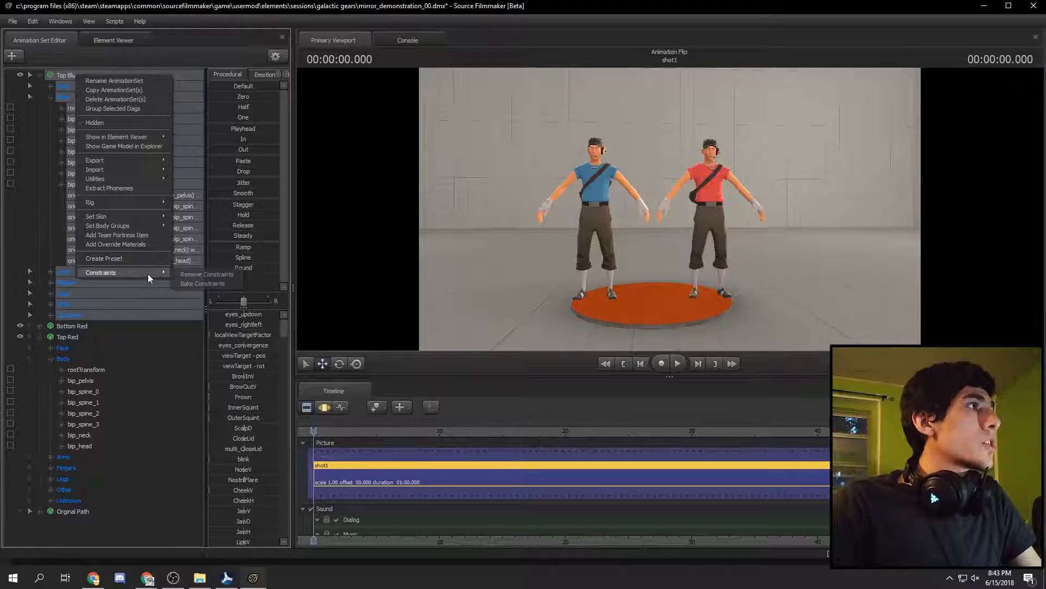
click(209, 284)
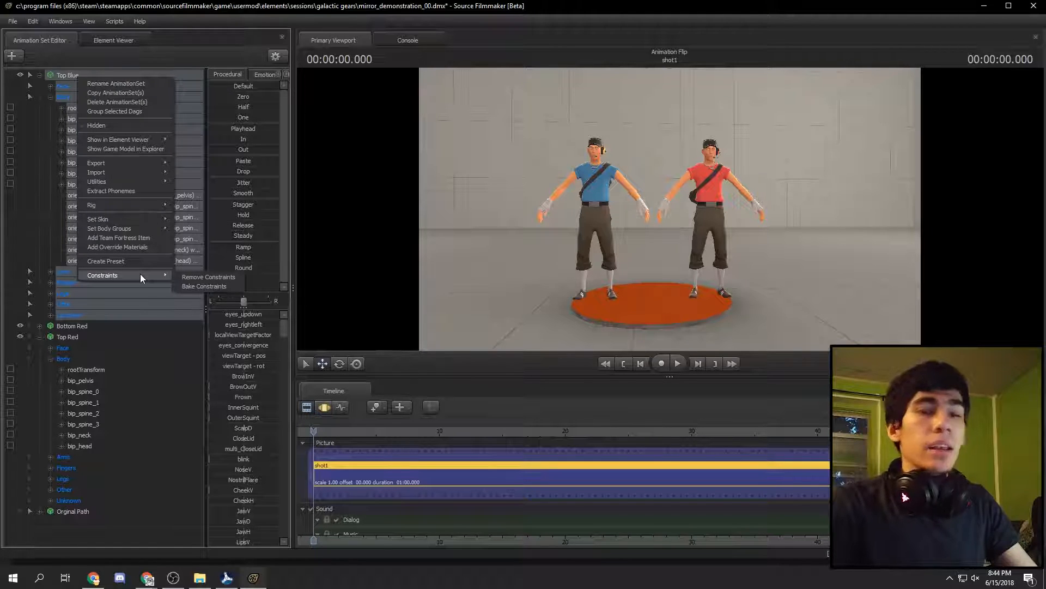
click(203, 276)
key(space)
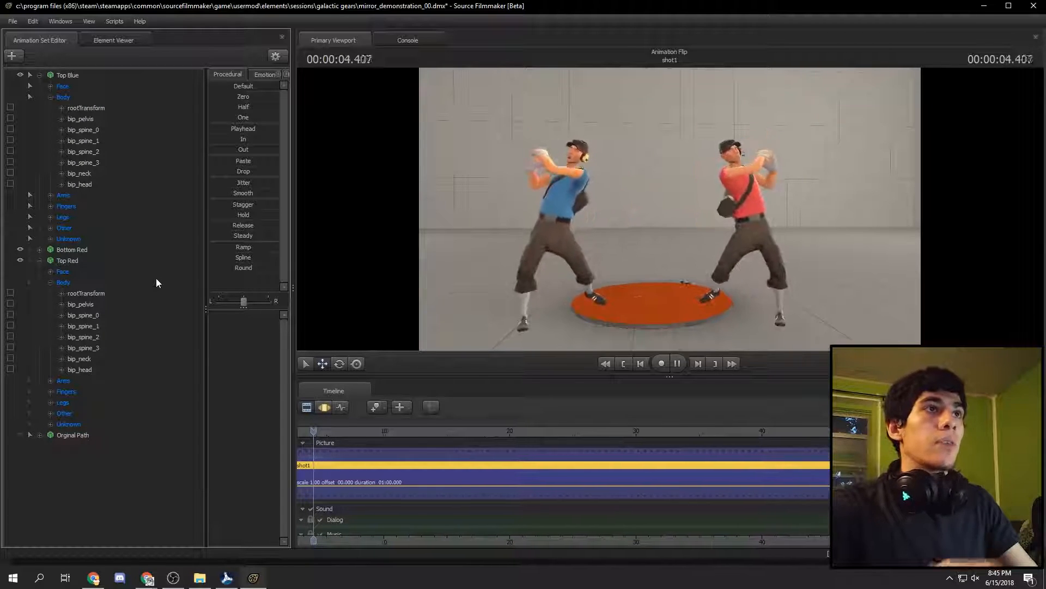
Step: Delete the Bottom Red, Top Red and Orginal Path animation sets and play Top Blue's mirrored animation on its own
click(85, 250)
shift+click(76, 435)
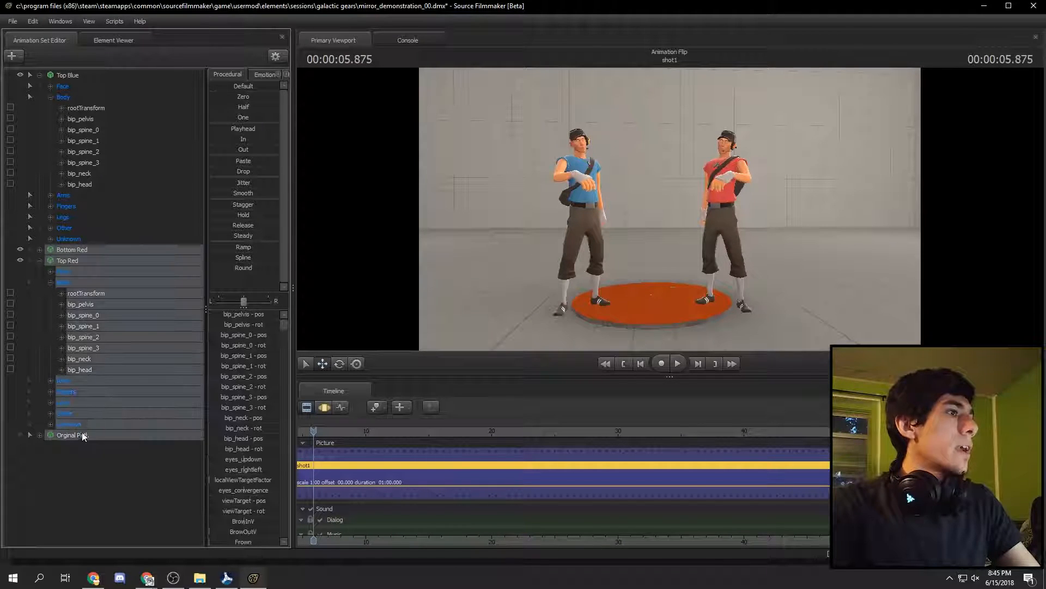
right_click(100, 347)
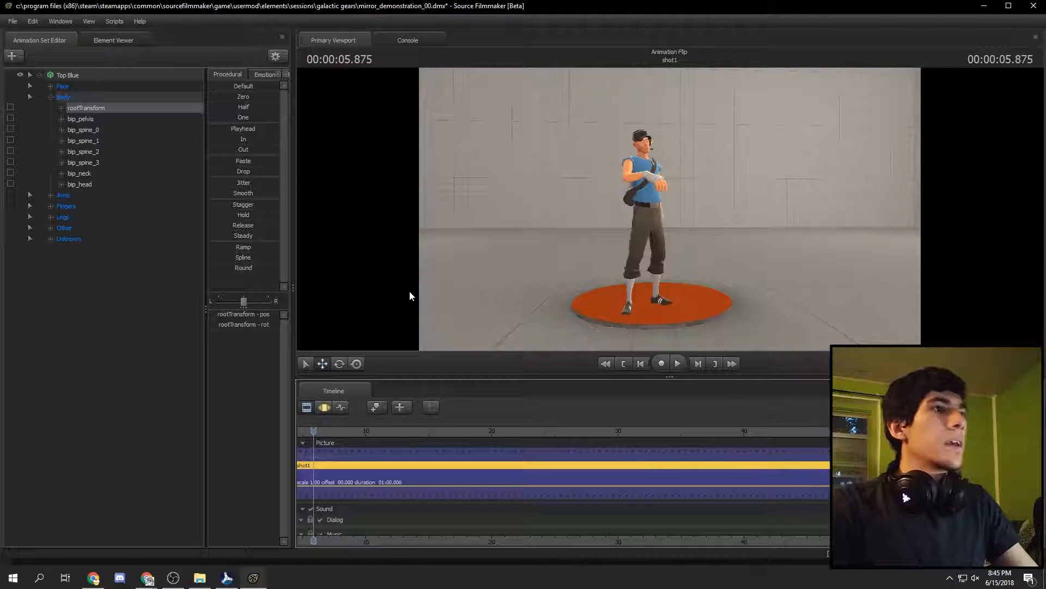
key(space)
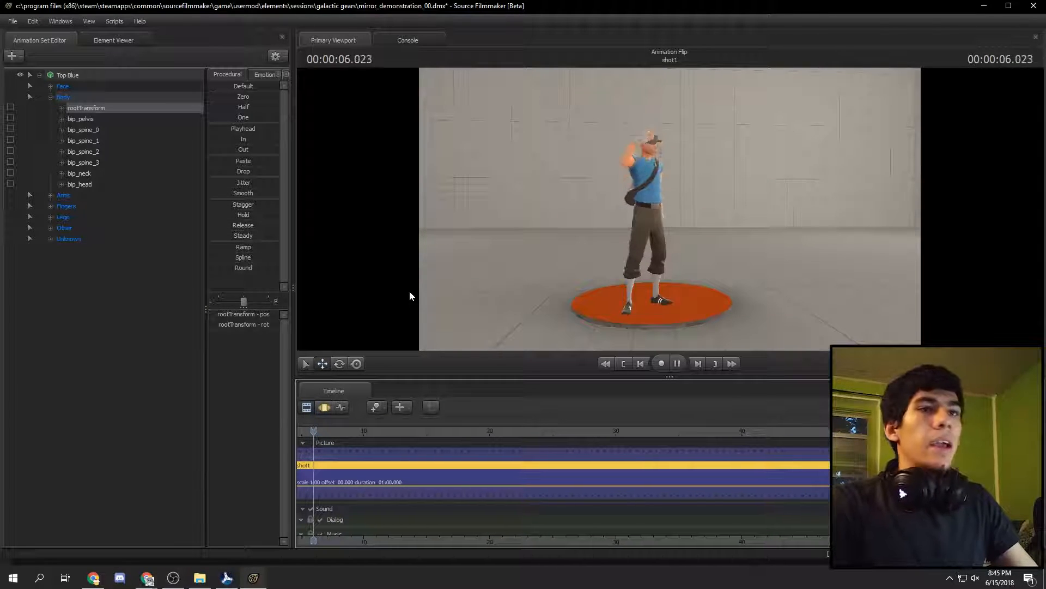